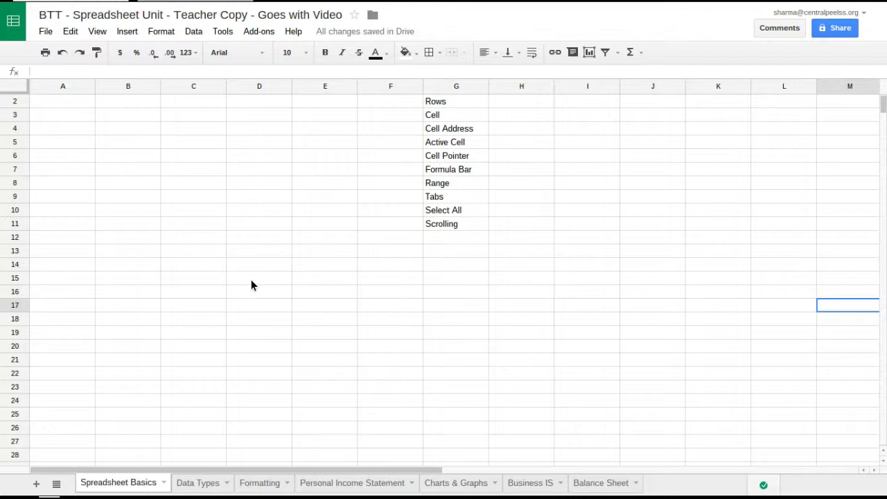
Look up in Google Drive which new file types can be created, including Google Sheets, and return to the spreadsheet.
click(252, 285)
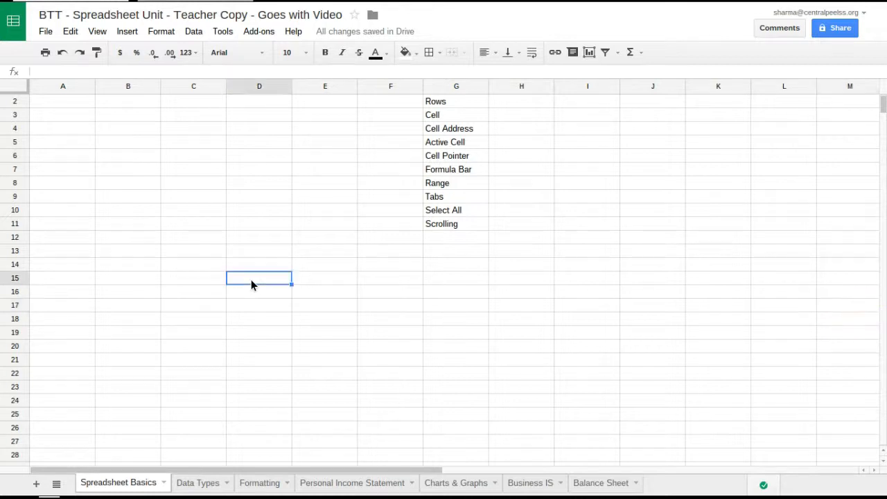
click(51, 145)
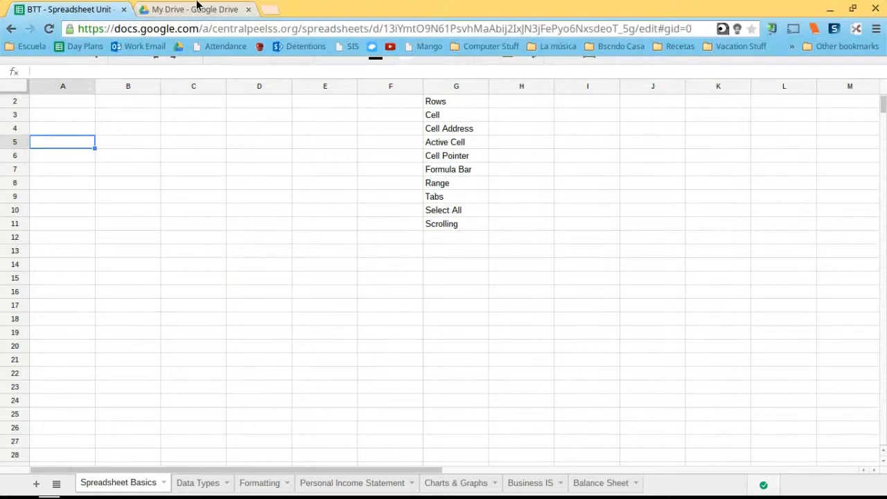
click(194, 8)
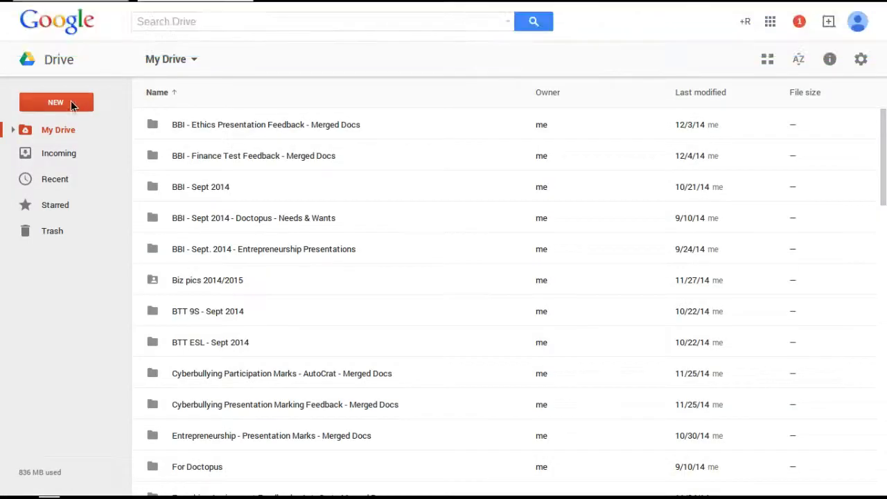
click(71, 103)
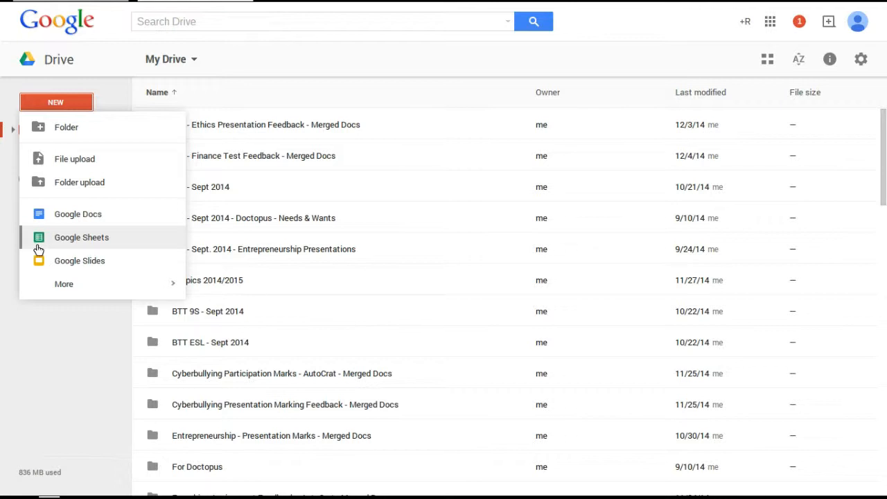
mouse_move(67, 287)
click(73, 9)
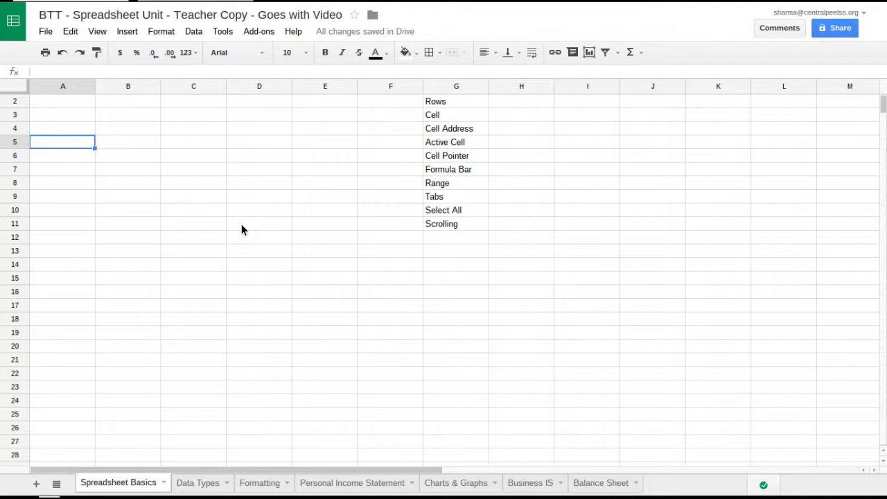
mouse_move(397, 4)
Select the Rows term in column G and single blank cells D13, A2, B3, B8, B15 and B19 one at a time.
click(449, 101)
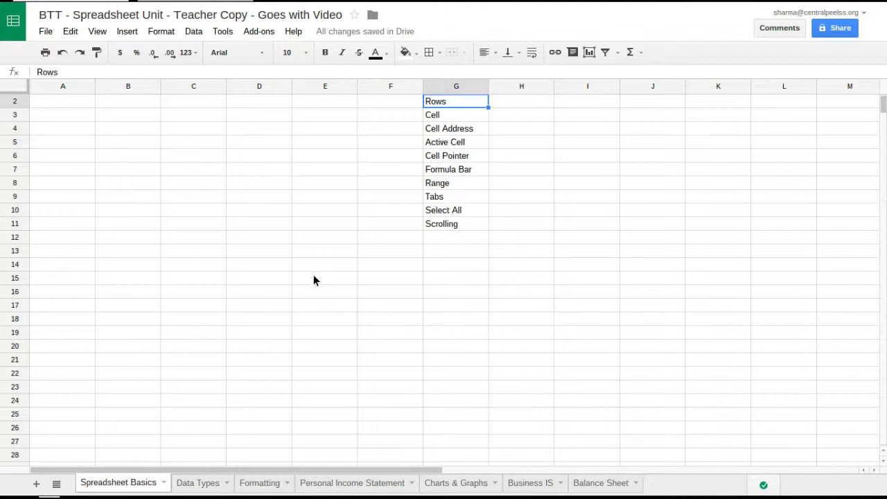
click(243, 256)
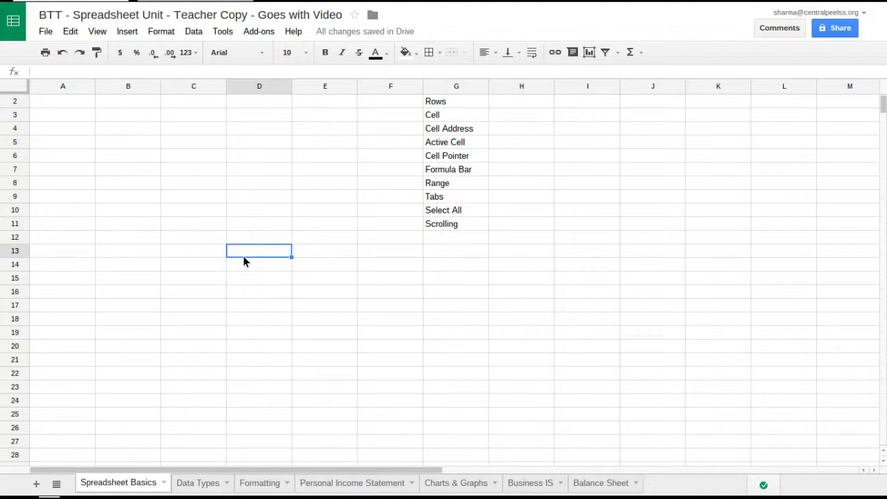
click(62, 102)
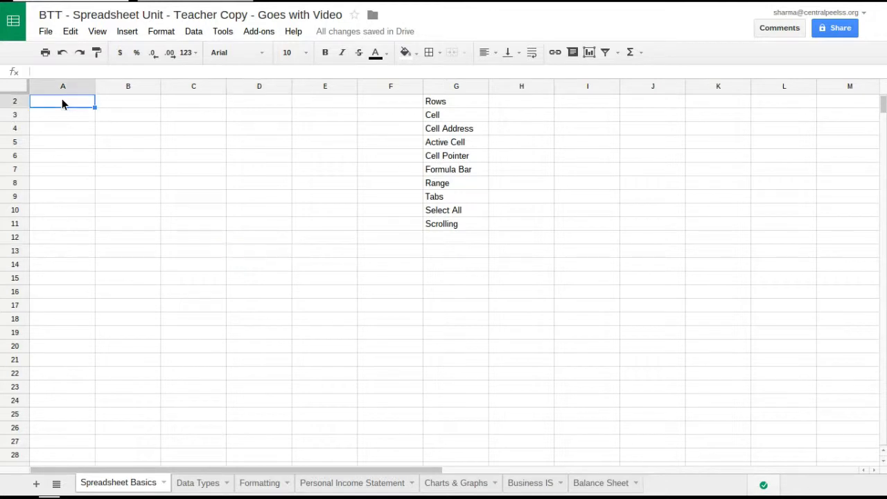
click(118, 115)
click(133, 183)
click(135, 278)
click(137, 335)
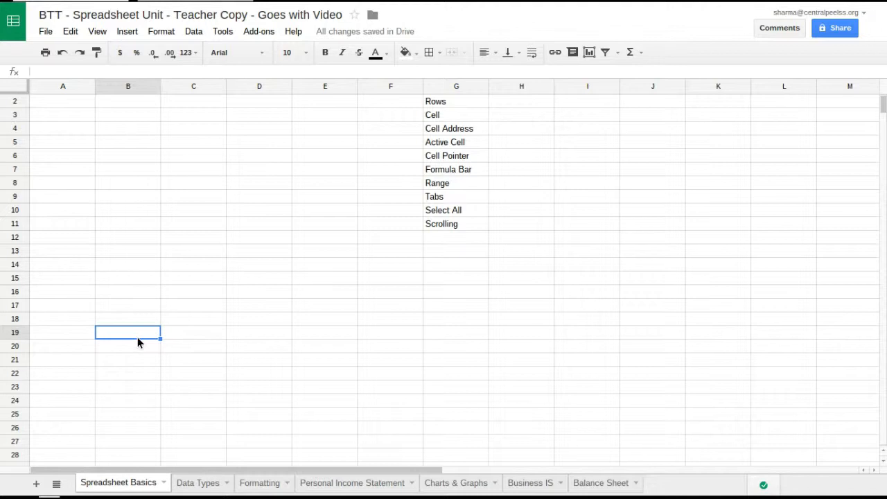
Select entire rows 2, 3, 1, 3, 13 and 17 one at a time.
click(17, 102)
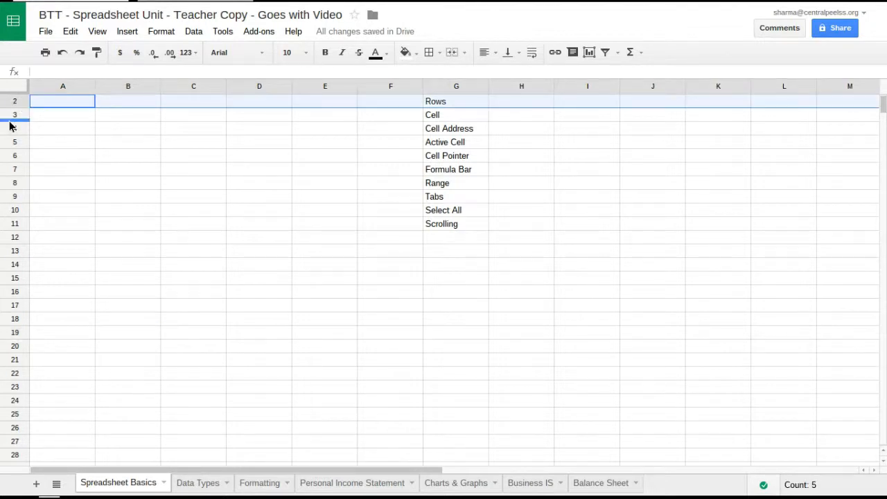
click(12, 118)
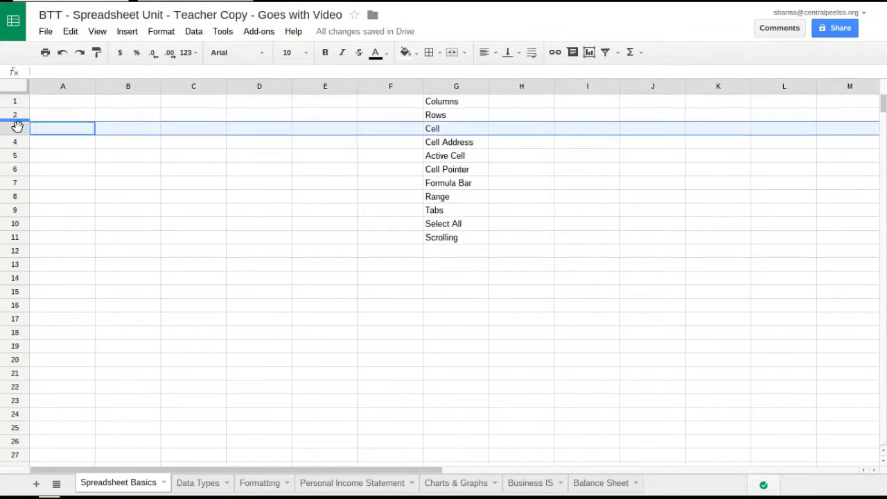
click(16, 102)
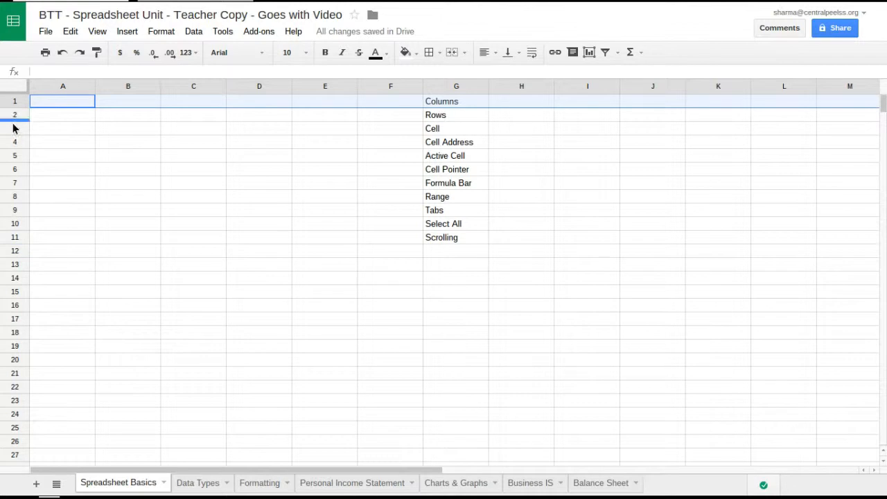
click(16, 130)
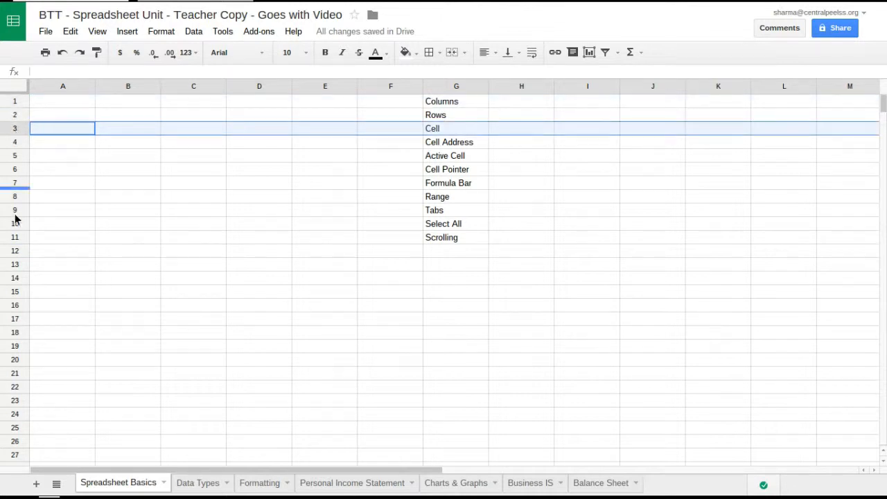
click(15, 266)
click(19, 322)
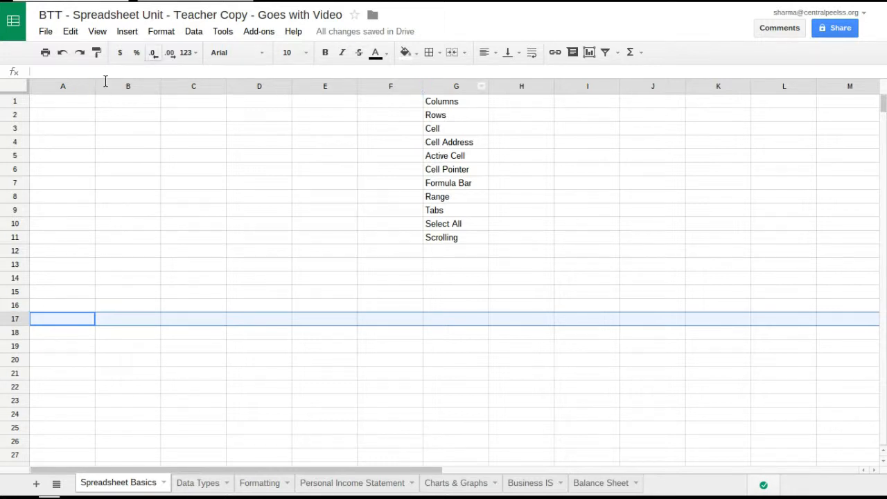
Select entire columns A, C and F one at a time, finishing on the single cell B11.
click(63, 90)
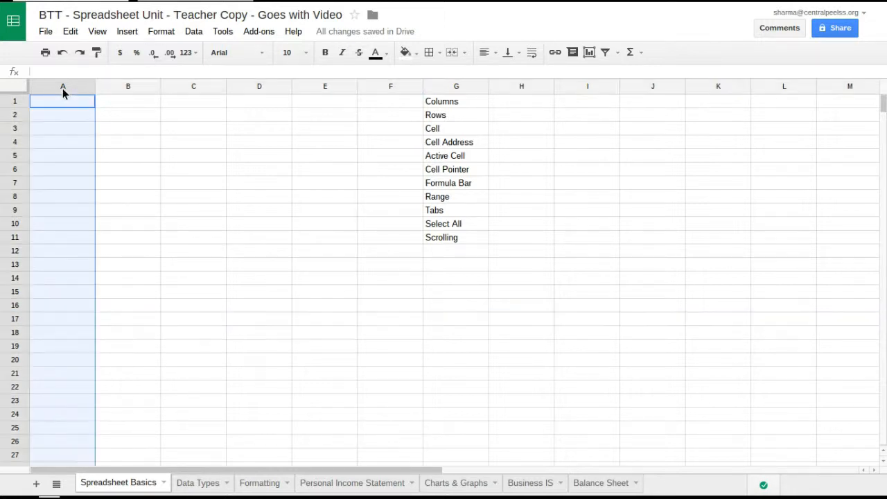
click(185, 87)
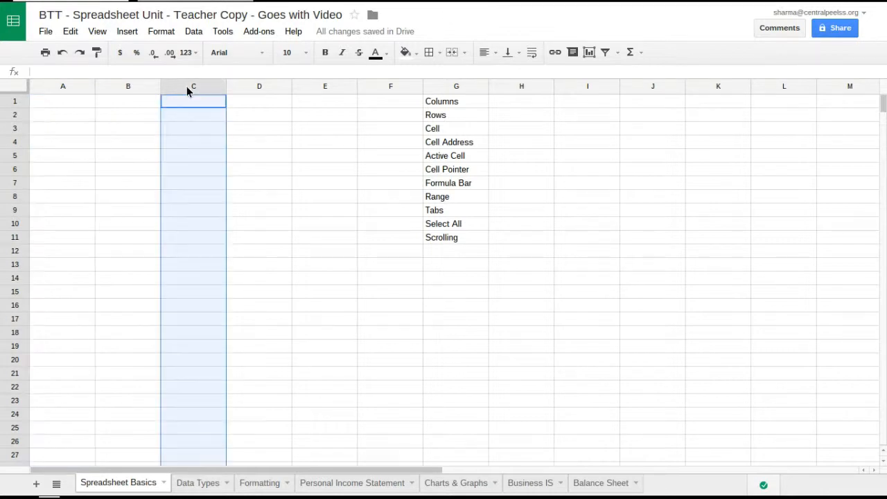
click(383, 88)
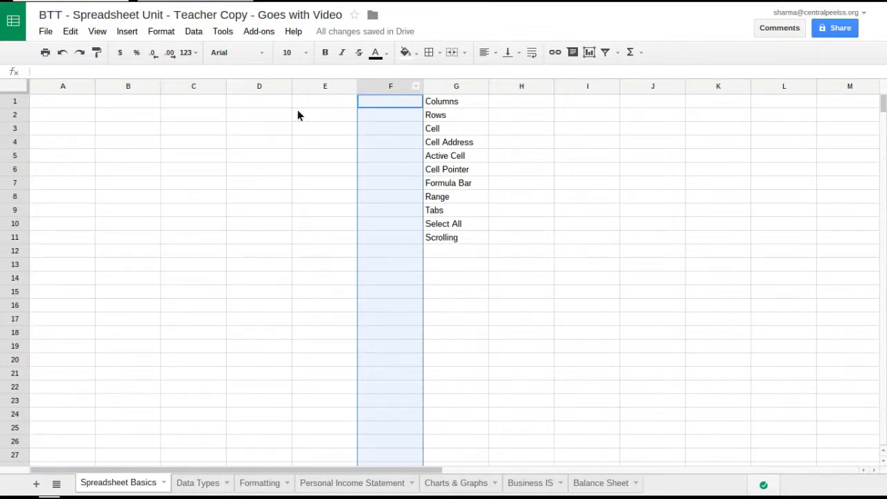
click(131, 237)
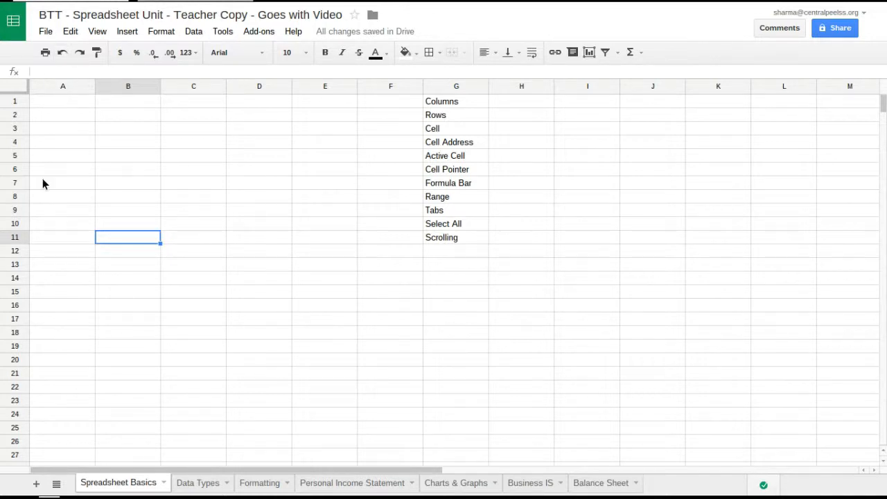
Select column A, column D and row 1 in turn, finishing on the single cell F6.
click(66, 86)
click(269, 86)
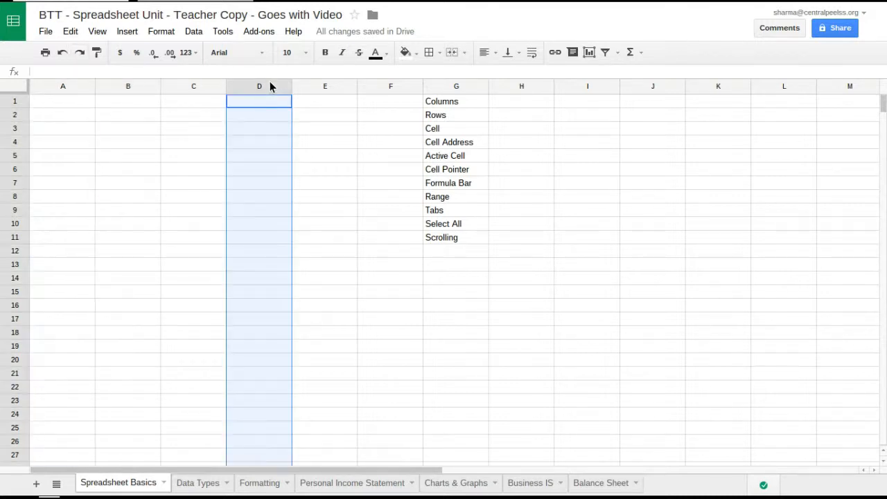
click(10, 102)
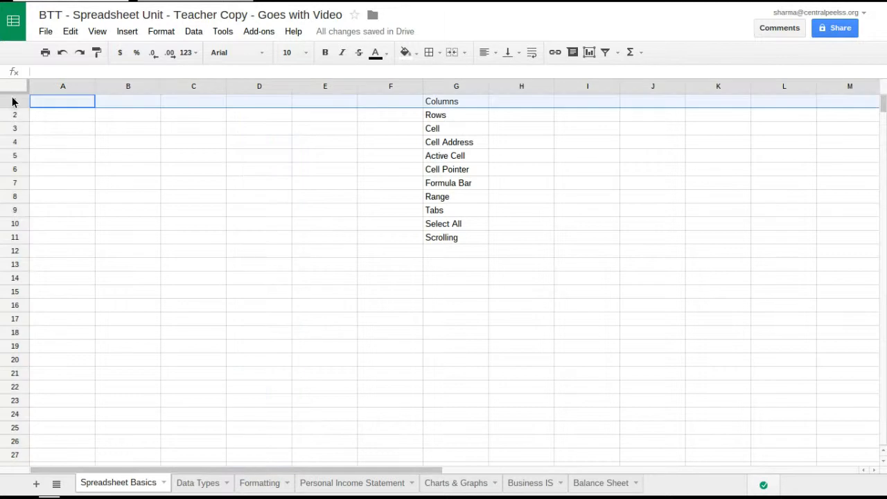
click(359, 173)
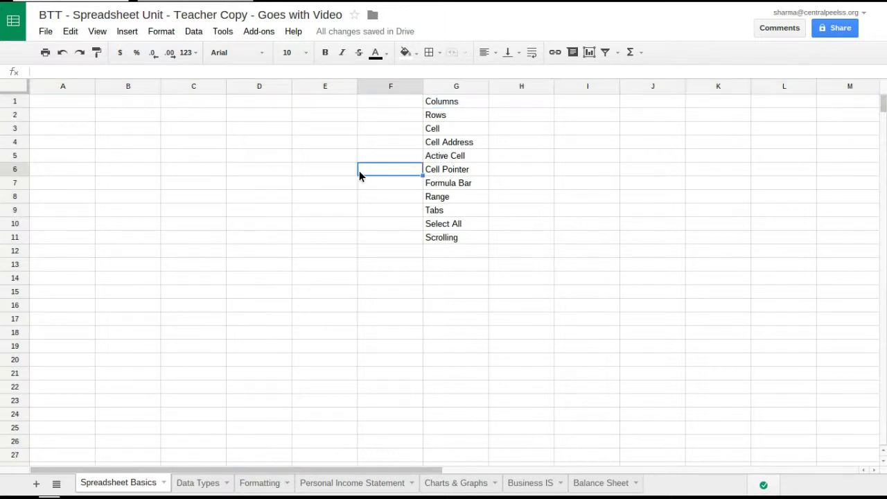
Select the Columns, Rows, Cell and Cell Address terms in column G, visiting blank cell C2 after Rows and E6 after Cell.
click(451, 104)
click(449, 115)
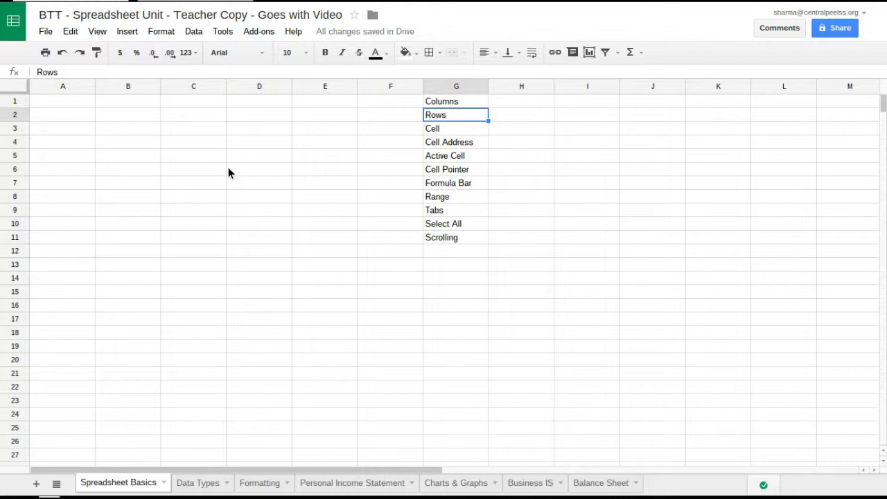
click(201, 120)
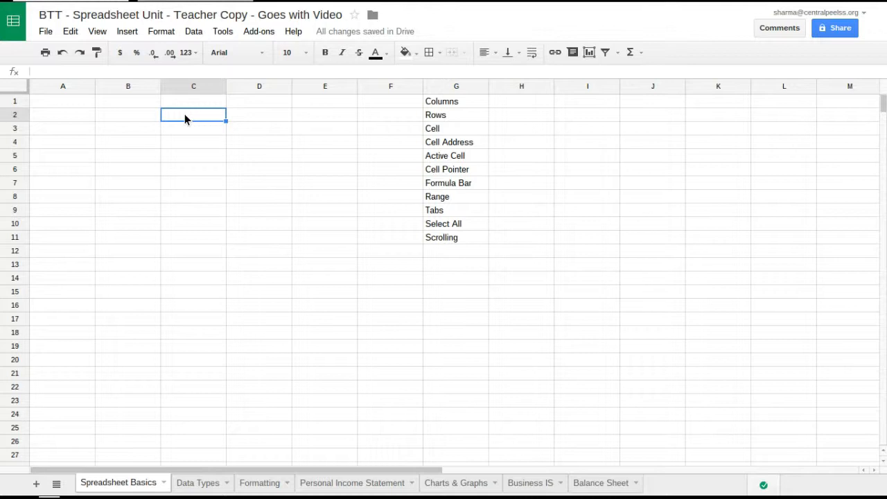
click(447, 132)
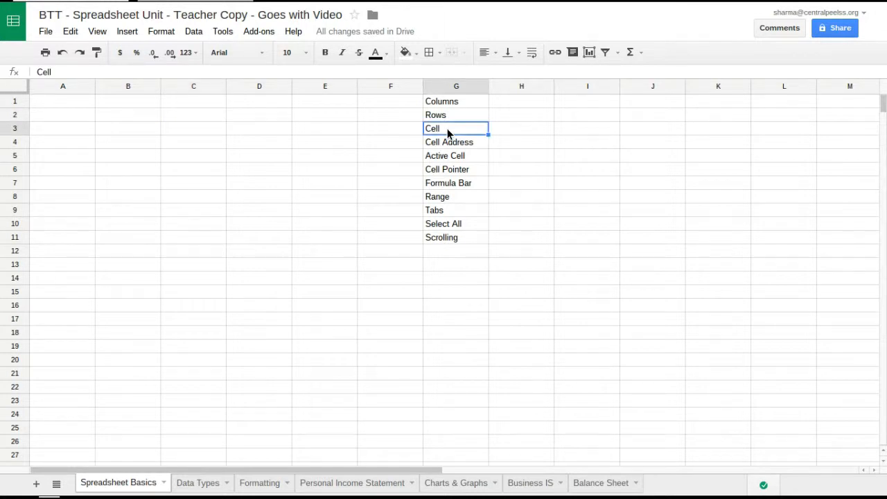
click(323, 168)
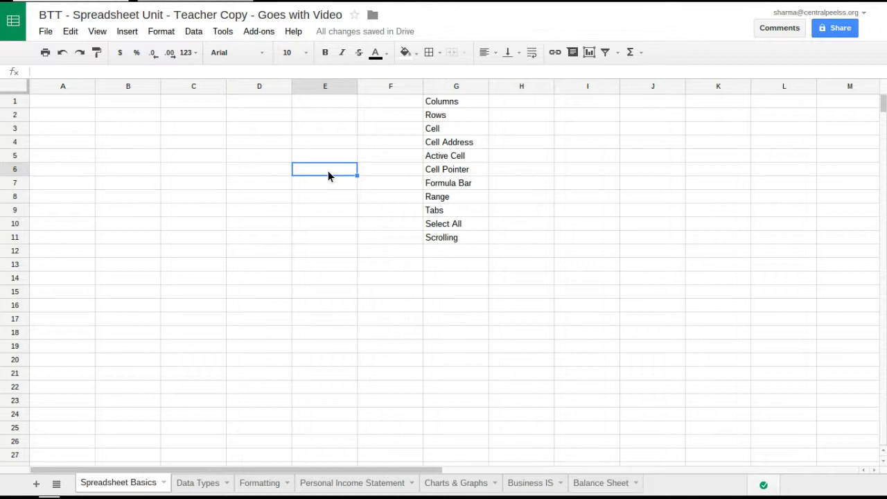
click(464, 143)
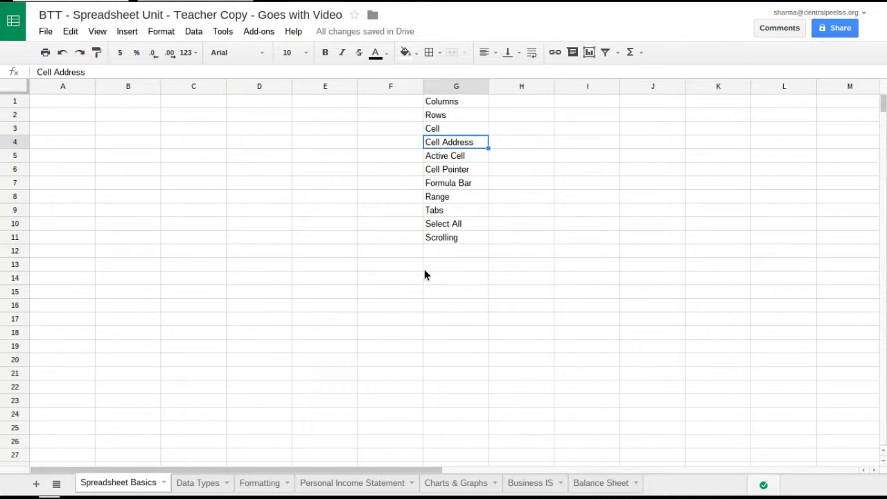
Move blank cell B9 to C3 and the Rows term from G2 to G12, and undo the move of the Rows term.
click(129, 209)
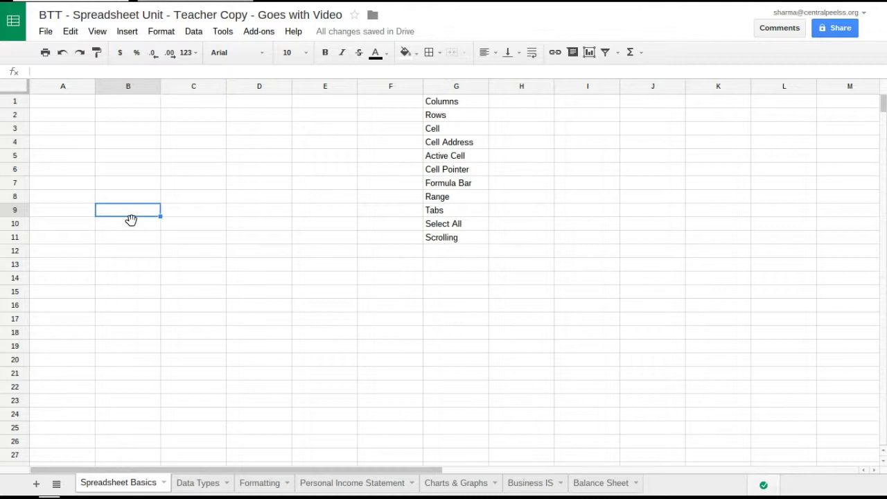
drag(131, 219, 182, 131)
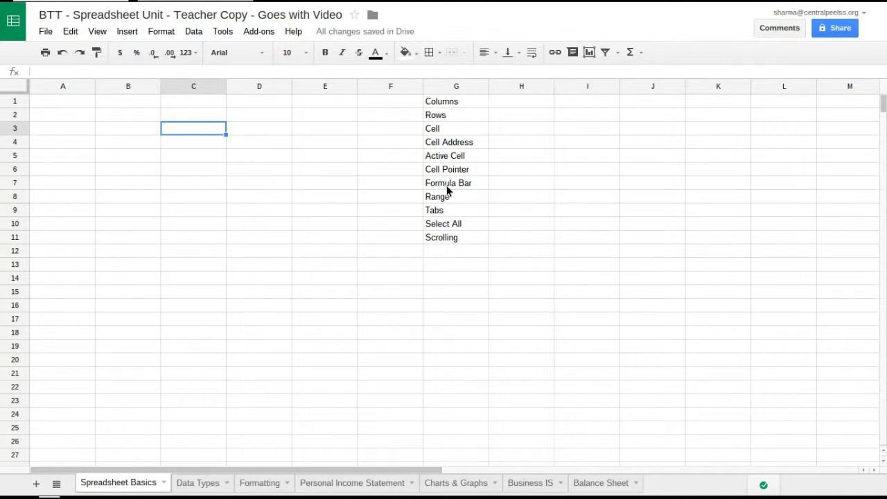
click(441, 115)
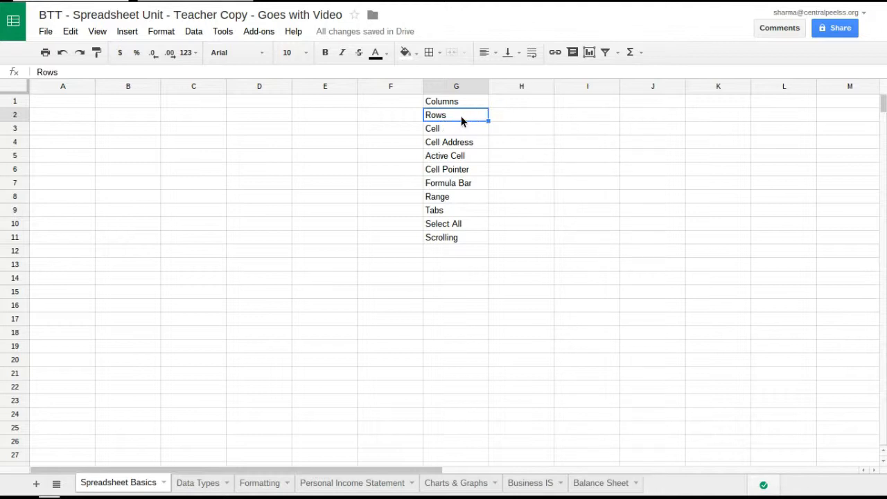
drag(461, 126, 426, 255)
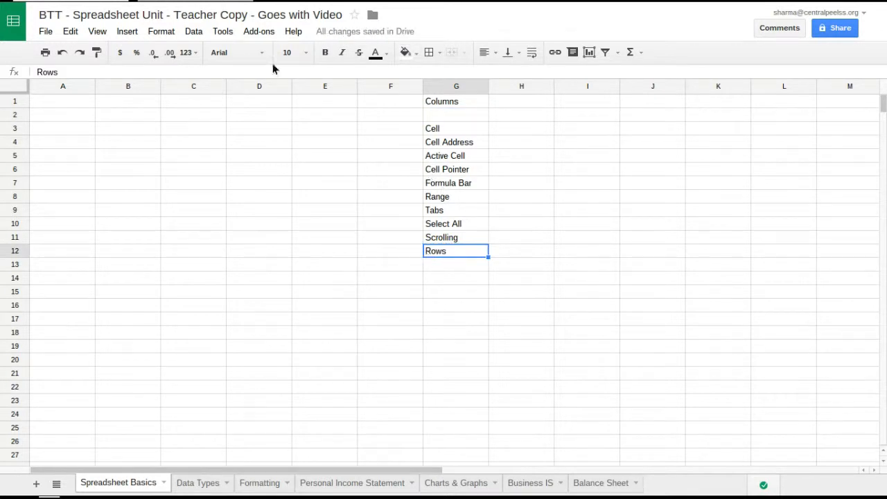
click(62, 53)
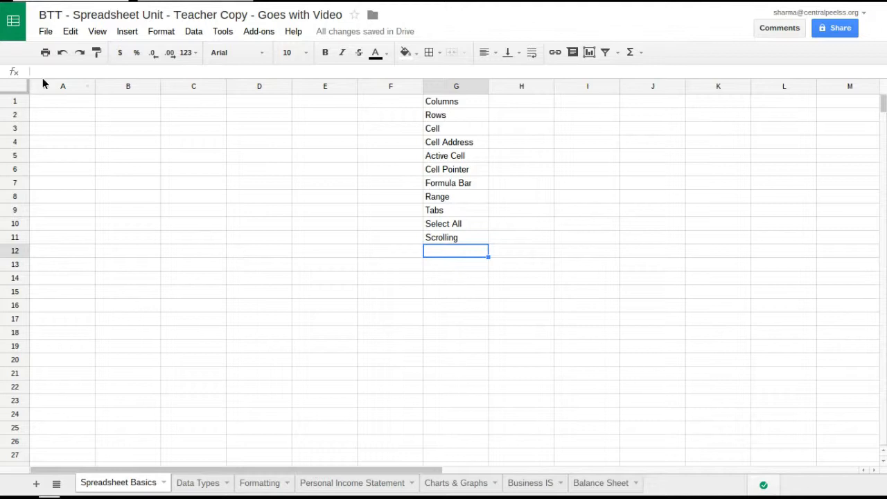
Enter 3 in cell A1 and 5 in cell A2, finishing on blank cell B5.
click(58, 115)
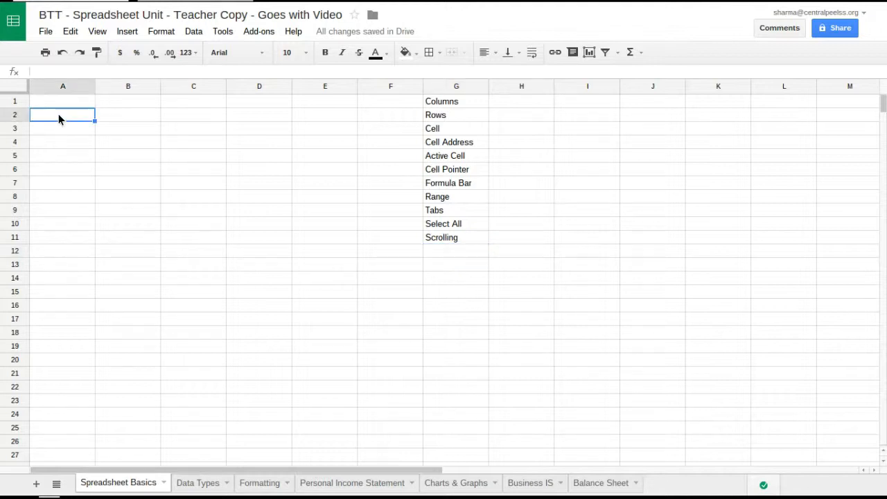
click(63, 102)
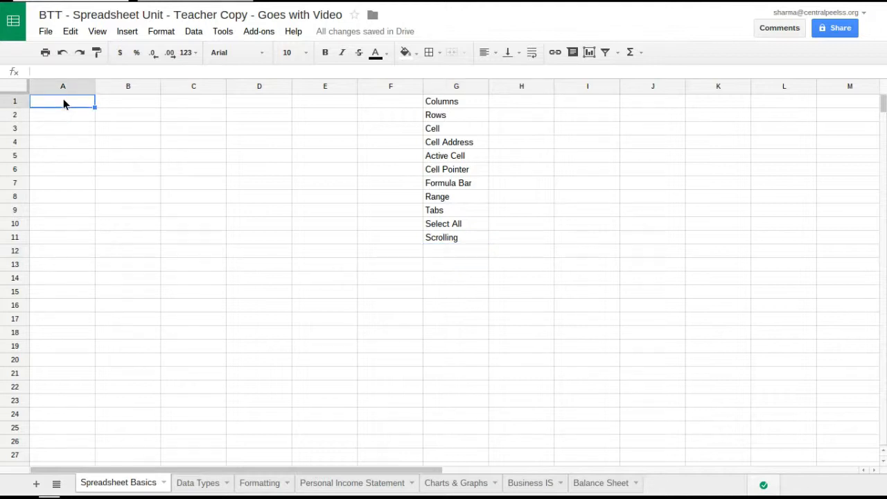
text(3)
key(Return)
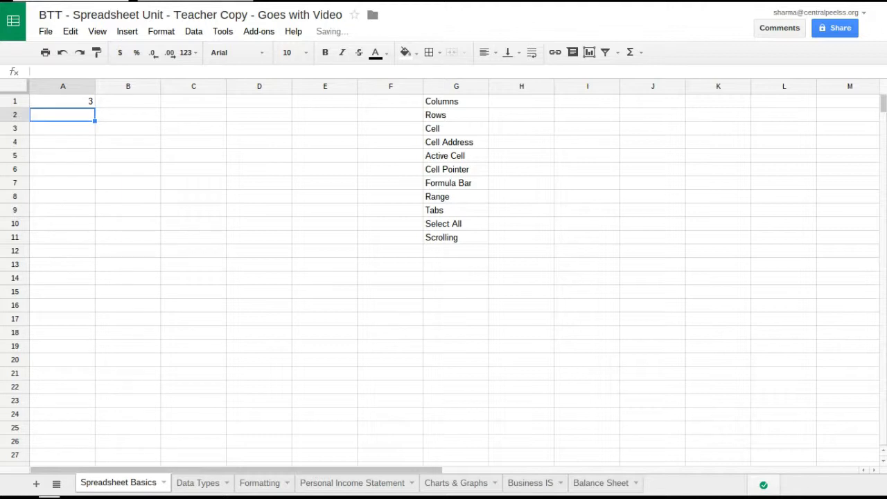
text(5)
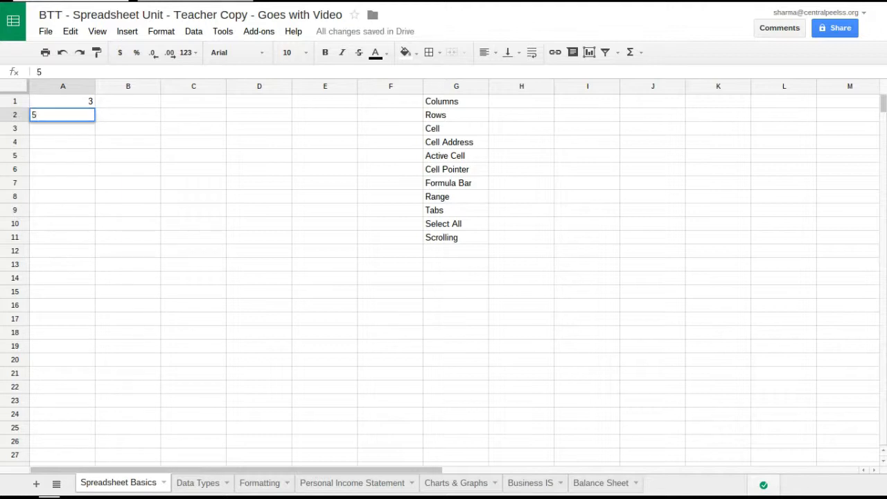
click(134, 160)
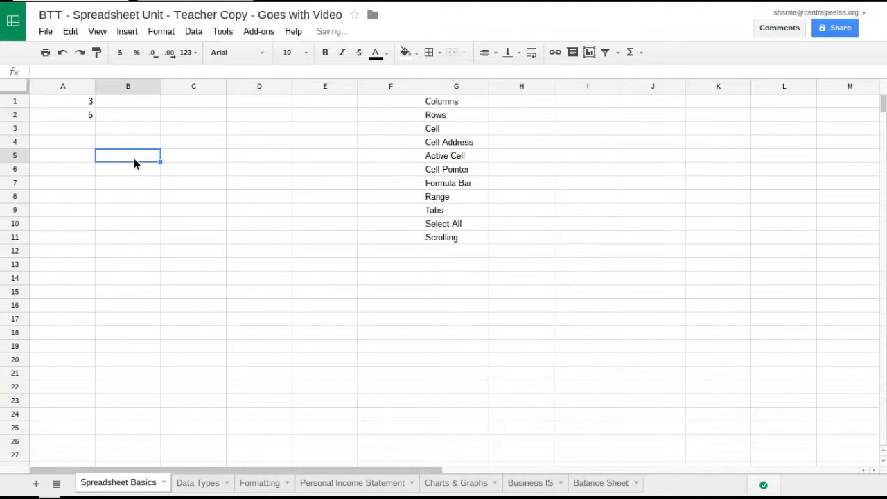
Compare the formula bar contents of filled cells A1 and A2 with those of blank cells A3, B5 and C4.
click(82, 103)
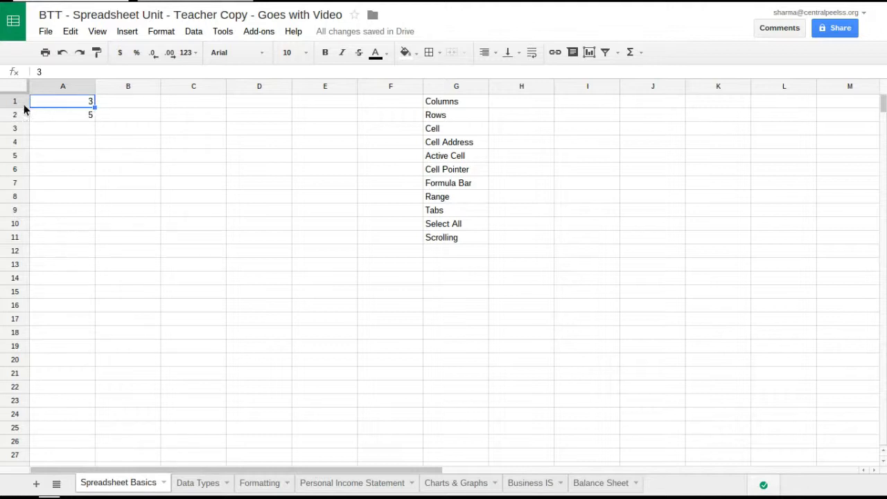
click(79, 70)
click(67, 117)
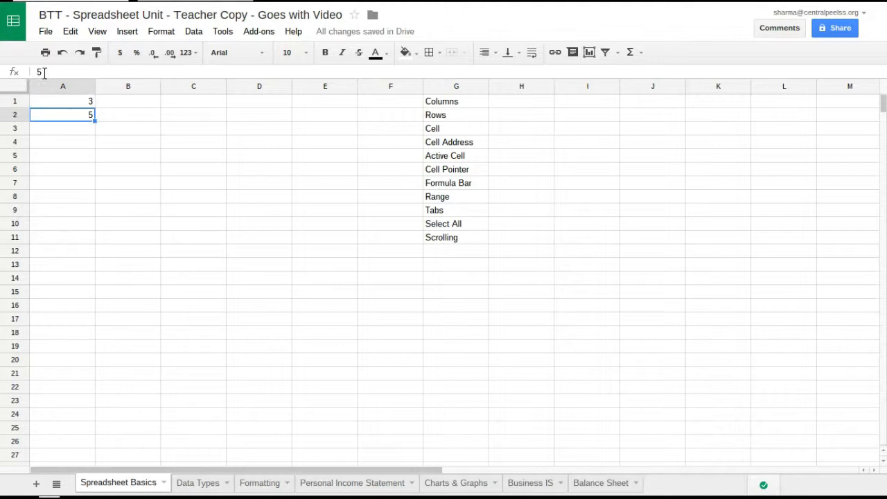
click(67, 129)
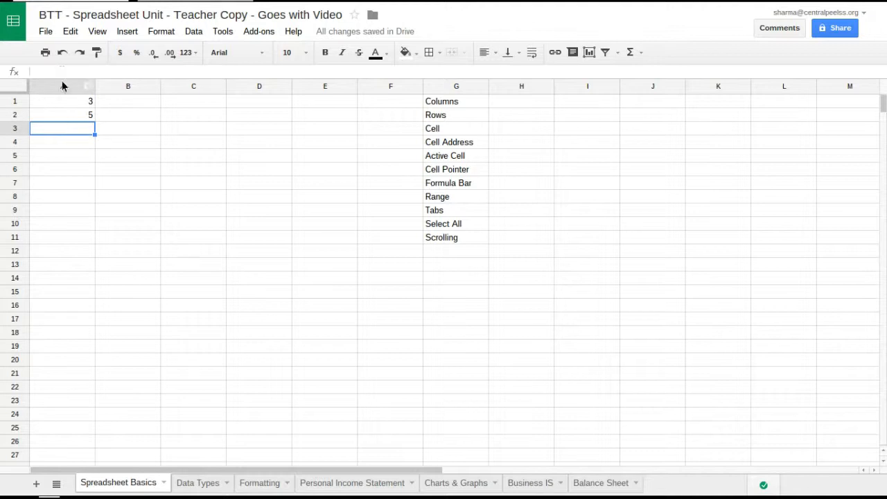
click(104, 158)
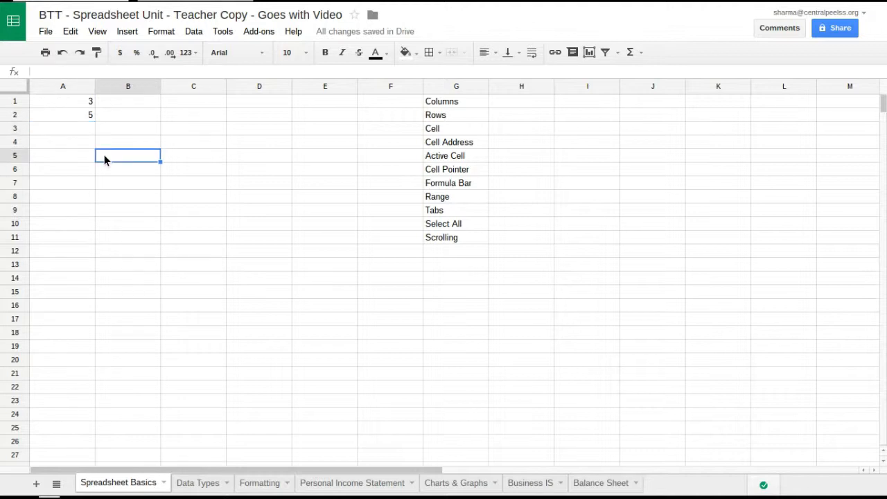
click(199, 143)
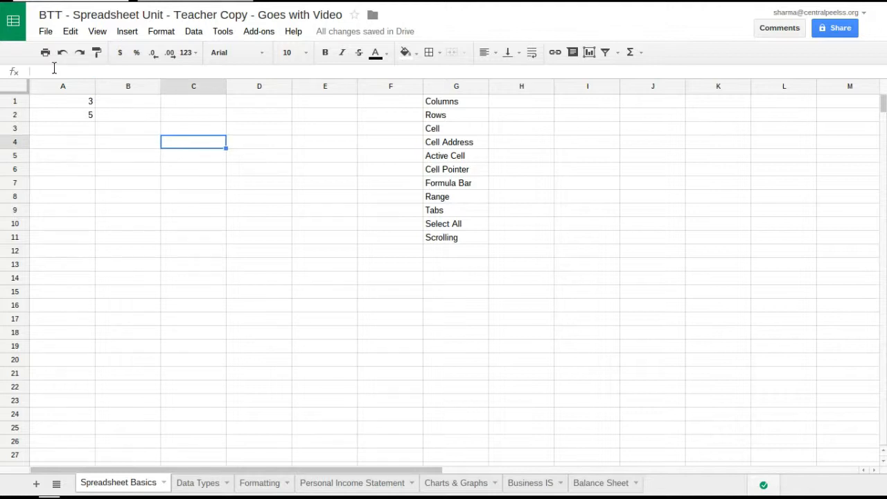
View the Cell Pointer term from G6 in the formula bar, check blank cell B11, and select the Range term in G8.
click(460, 169)
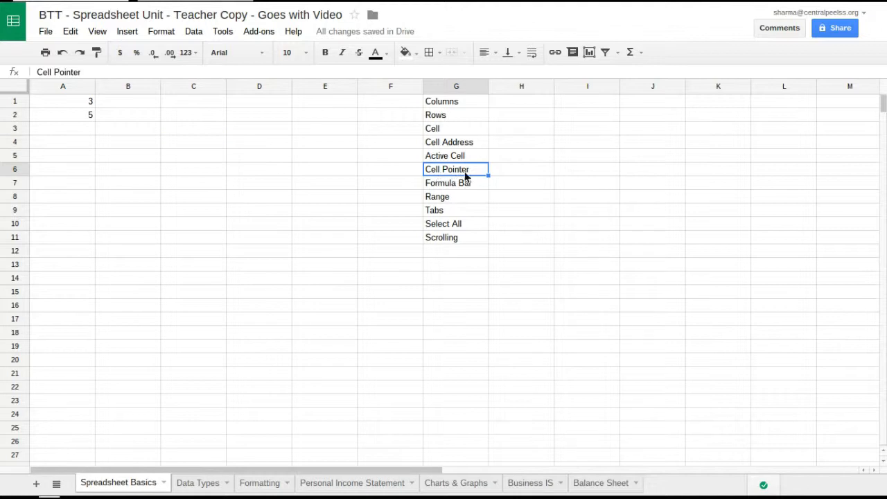
click(63, 72)
click(115, 236)
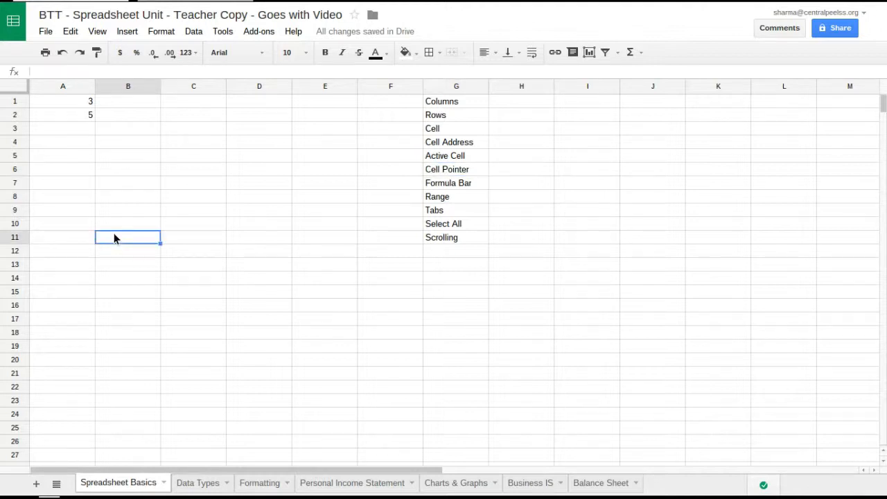
click(457, 200)
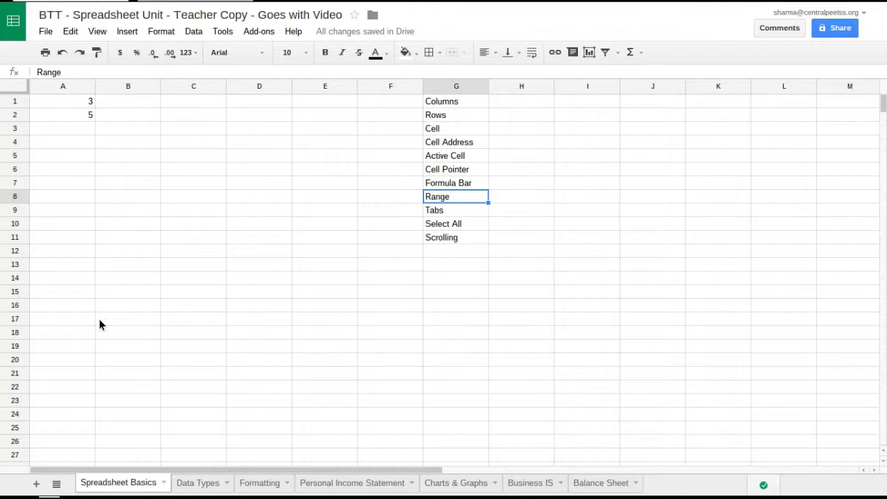
Enter 4 in cell A3, 8 in B4 and 9 in A4.
click(84, 130)
text(4)
key(Tab)
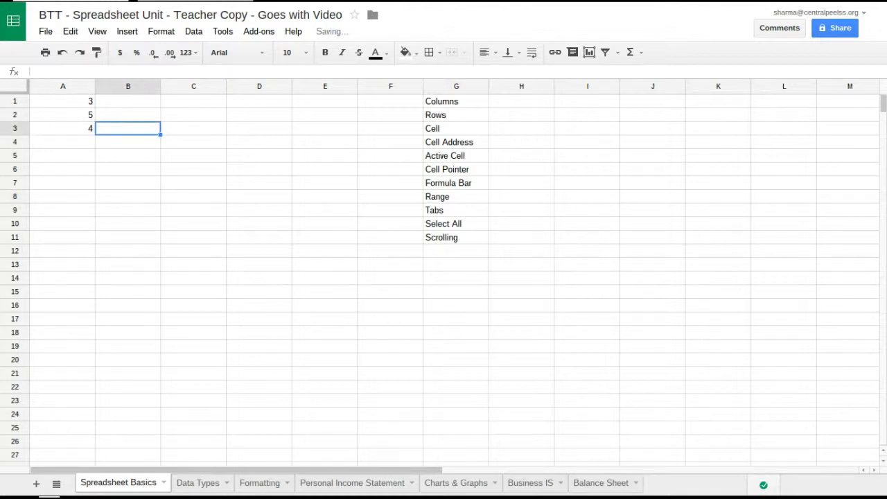
key(Down)
text(8)
key(Left)
text(9)
key(Up)
Enter 9 in cell B3, 5 in B2 and 5 in B1, finishing on blank cell C5.
key(Right)
text(9)
key(Up)
text(5)
key(Up)
text(5)
key(Right)
key(Down)
key(Down)
key(Down)
key(Down)
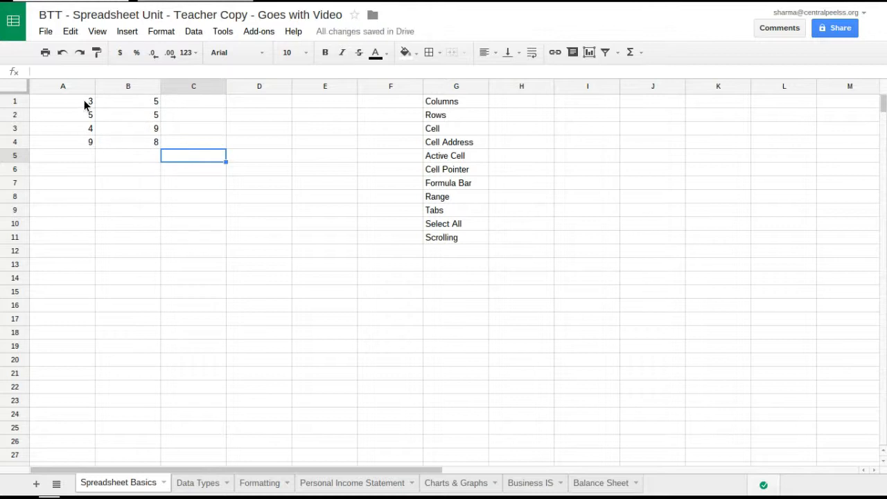
Select each number from A1 to B4 individually, row by row, finishing on blank cell C8.
click(84, 104)
click(125, 107)
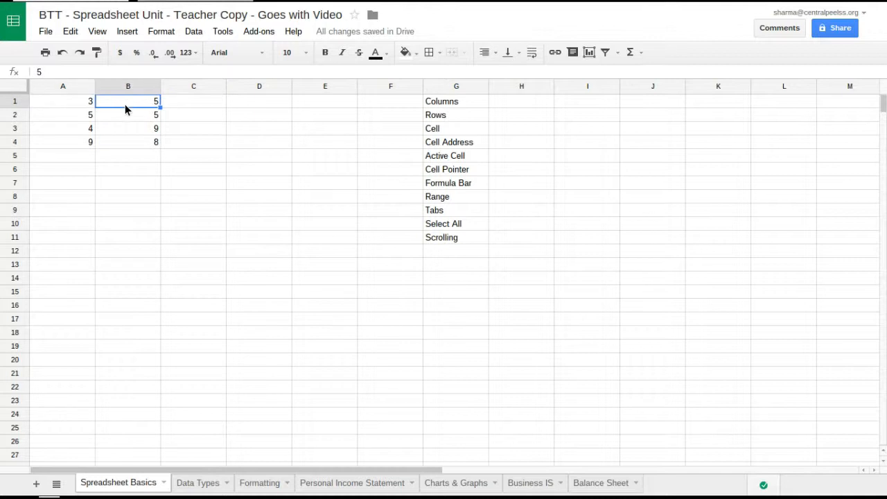
click(74, 114)
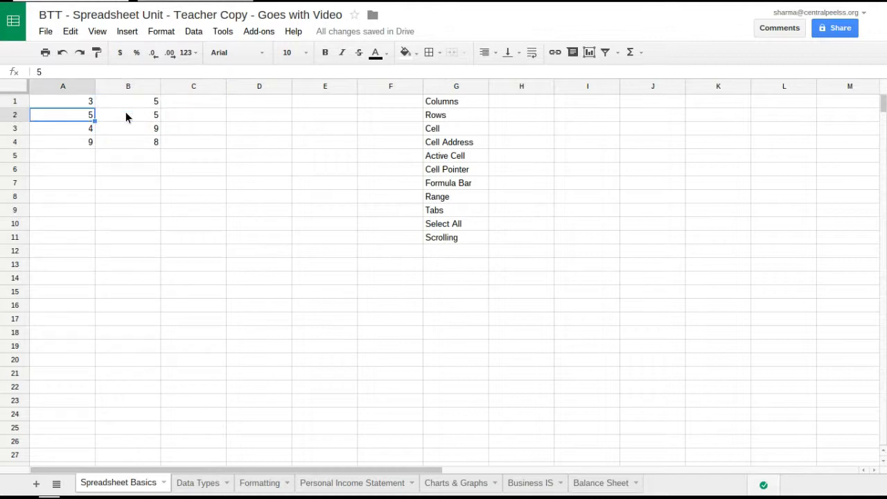
click(130, 115)
click(80, 131)
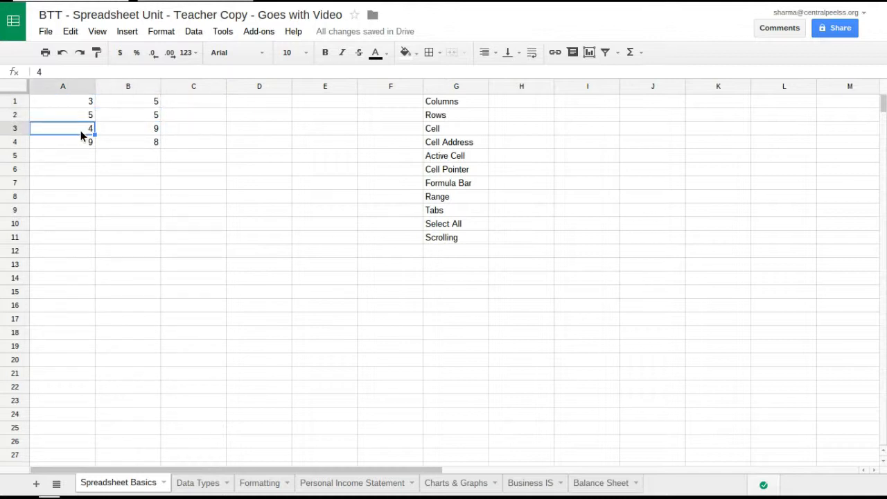
click(141, 131)
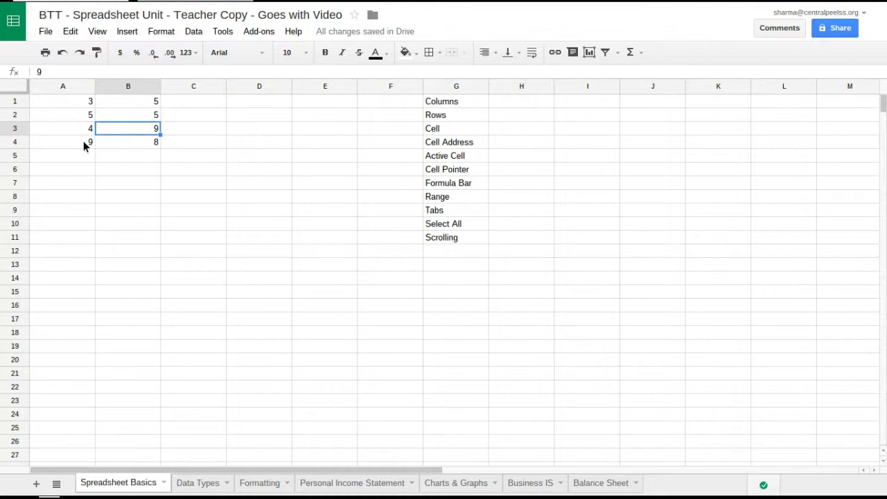
click(83, 141)
click(133, 146)
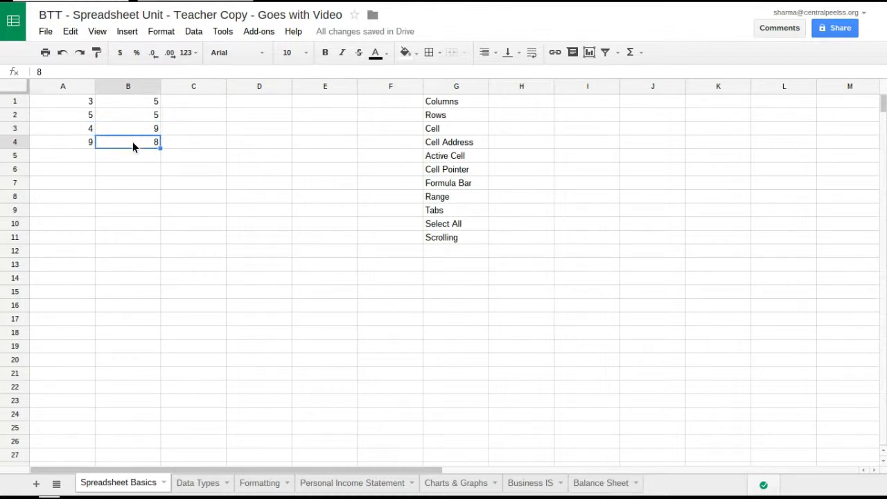
click(172, 198)
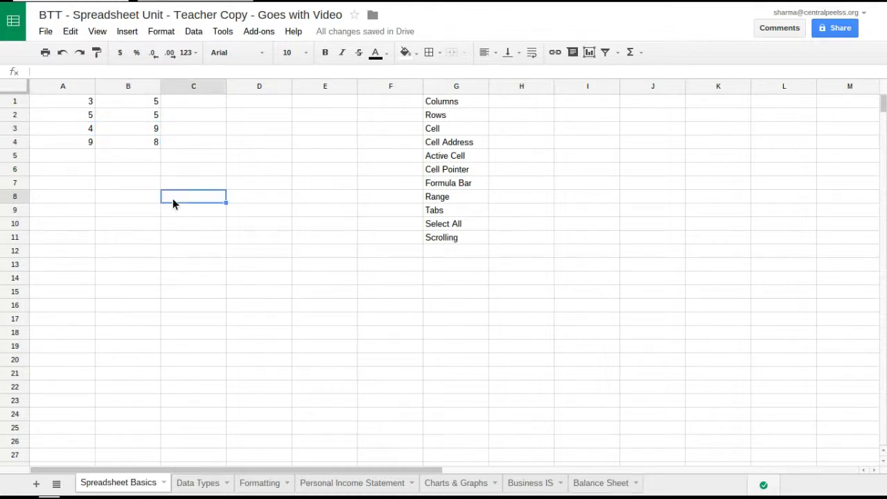
Select the range A1:B4, deselect it with cell B5, select A1:B3, and finish with A1:B4 selected again.
click(76, 101)
drag(76, 101, 125, 140)
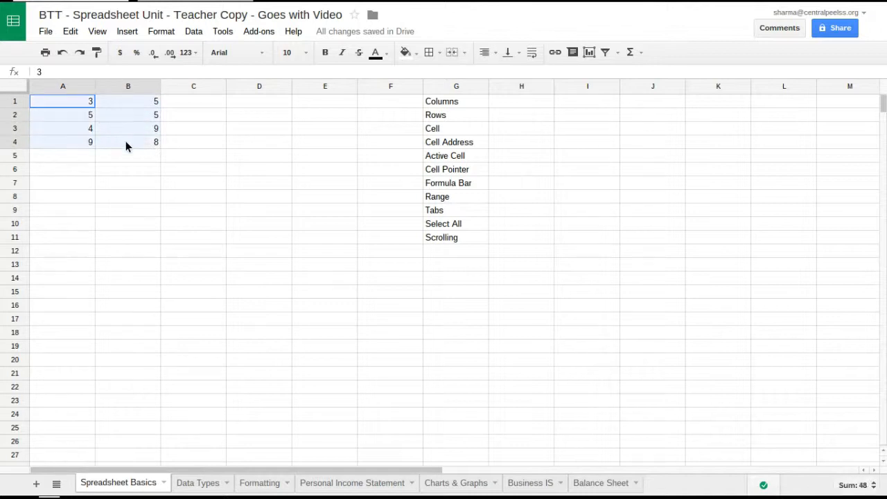
click(115, 152)
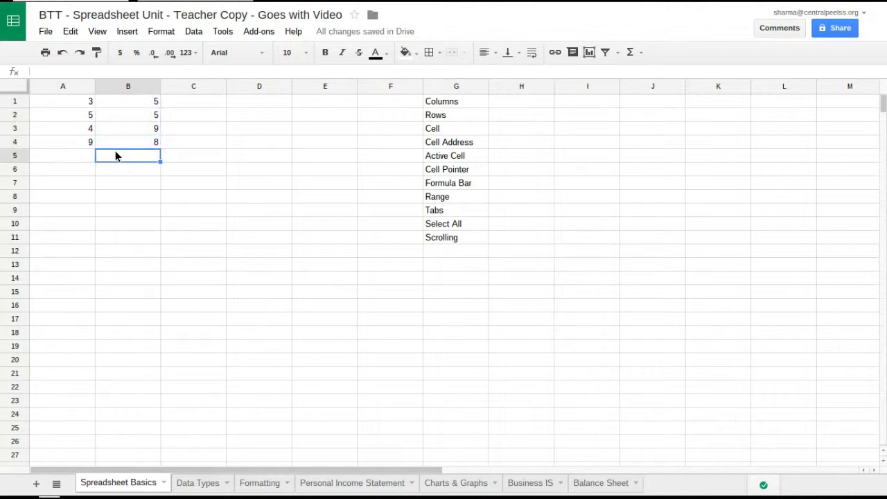
click(78, 103)
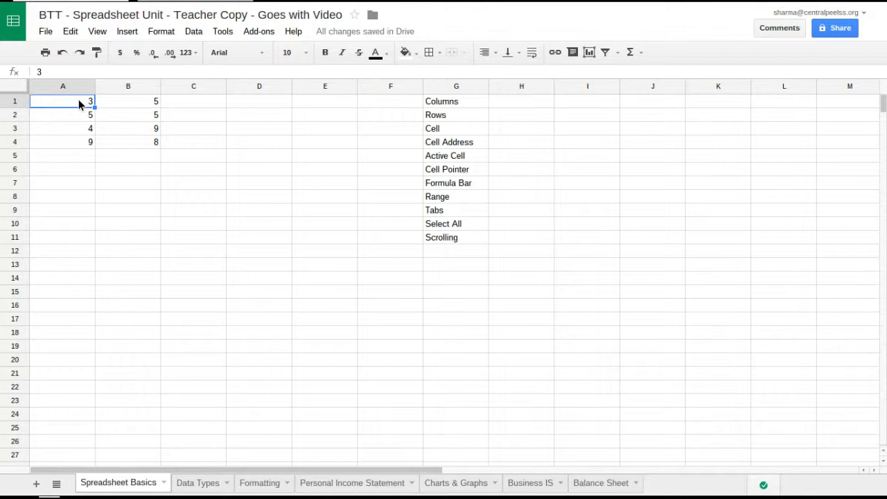
drag(78, 101, 143, 126)
click(85, 102)
drag(86, 101, 130, 145)
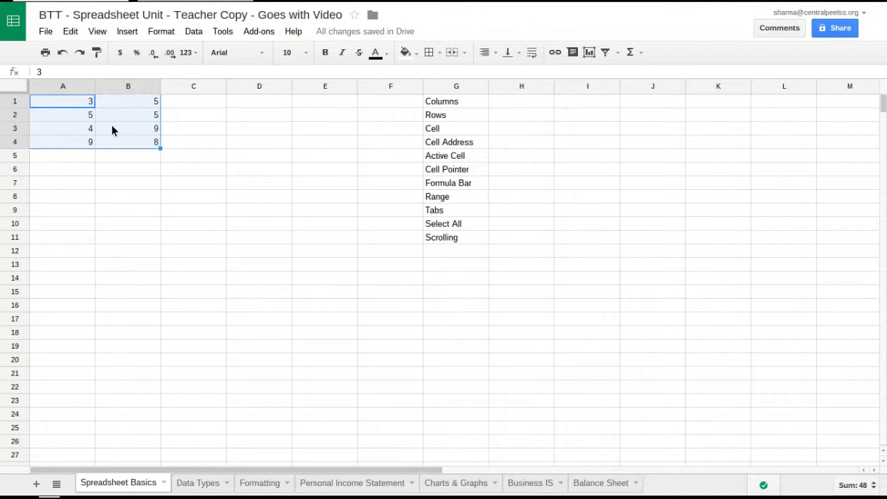
Select the Tabs term in G9, leave full-screen view to show the browser tabs, and return to full screen.
click(456, 211)
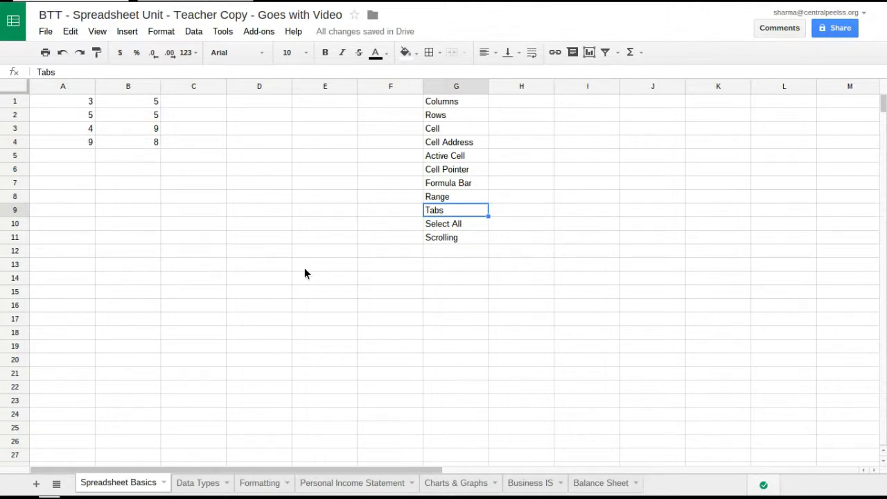
key(F11)
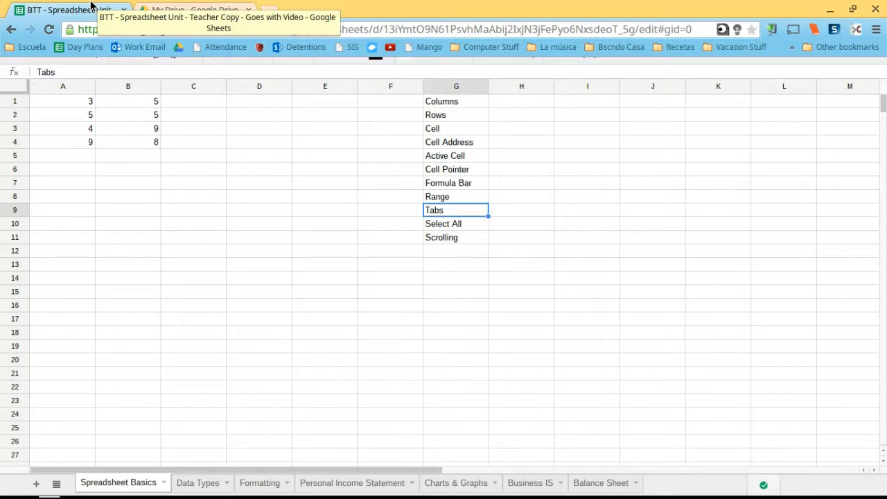
key(F11)
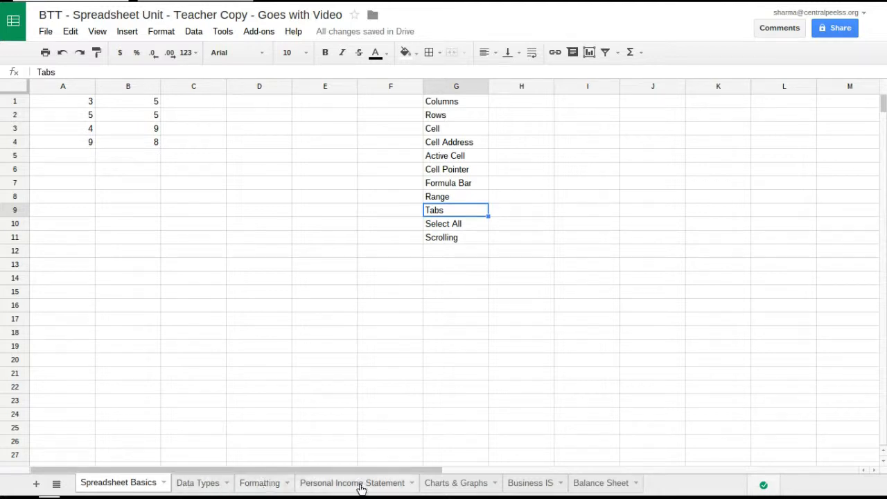
Add a new sheet after Spreadsheet Basics and rename it Test Test.
click(39, 484)
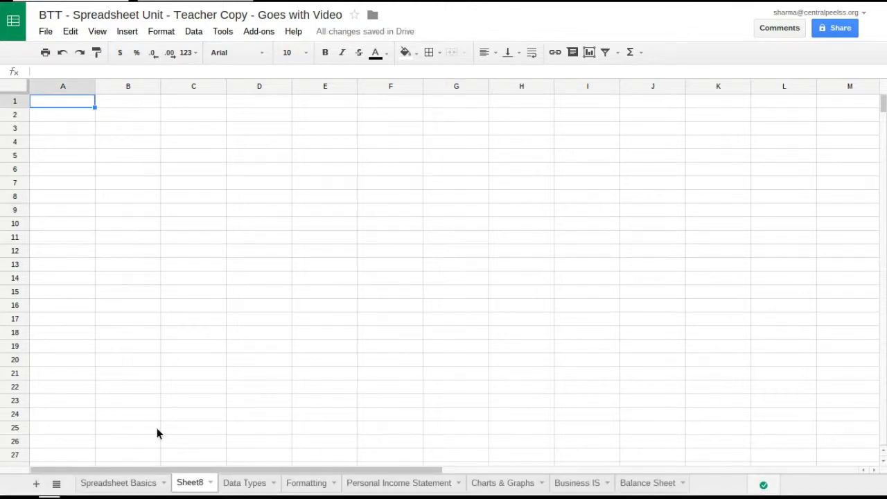
double_click(195, 484)
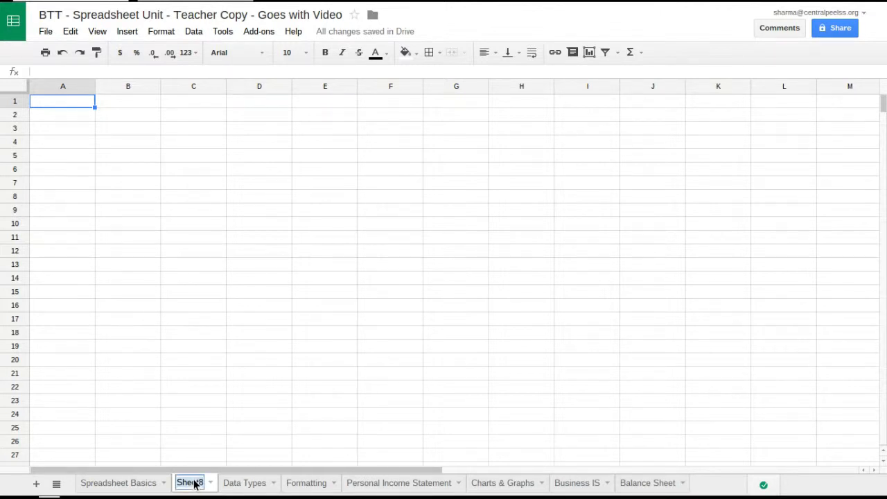
text(Test)
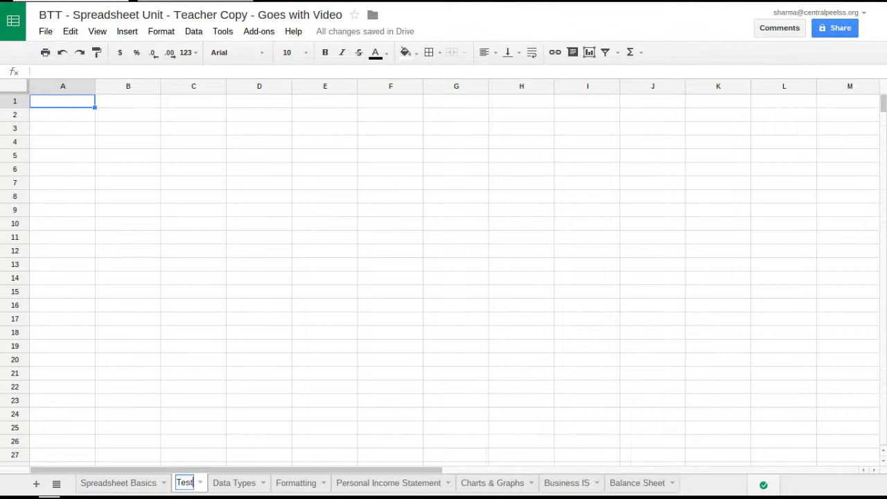
text( Test)
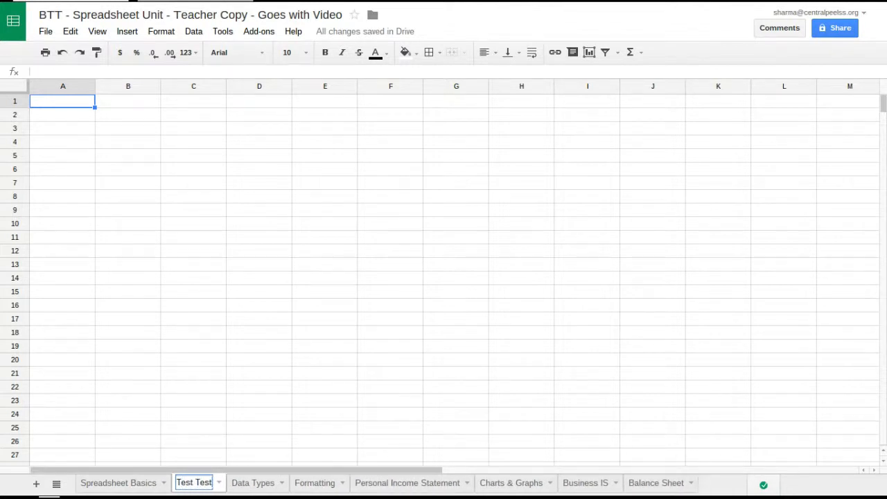
click(165, 383)
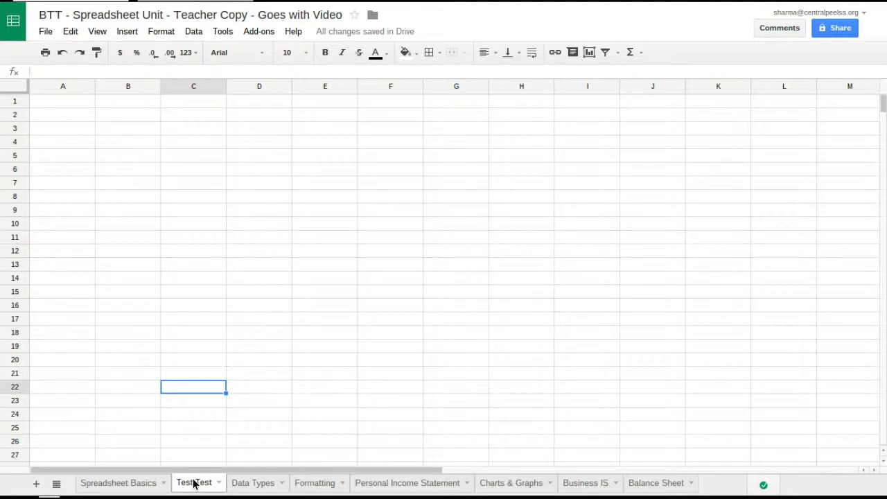
Move the Test Test sheet to the end after Balance Sheet, and return to the Spreadsheet Basics sheet.
drag(194, 483, 659, 484)
click(572, 379)
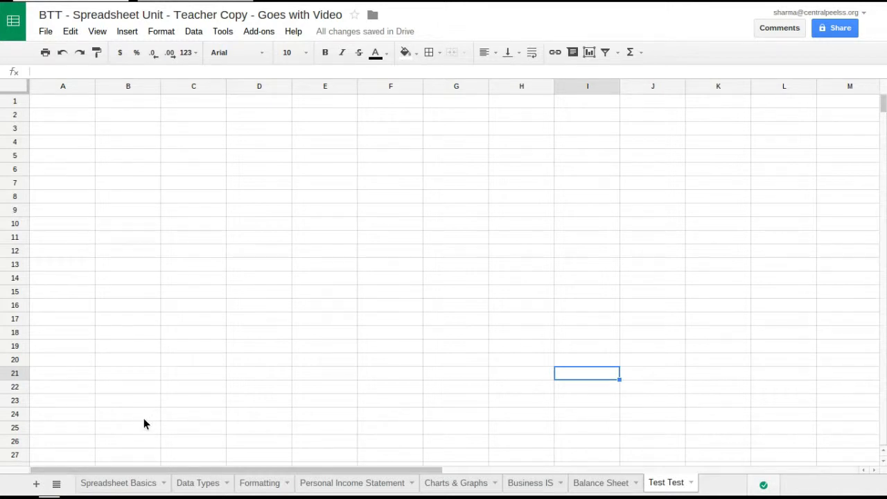
click(123, 484)
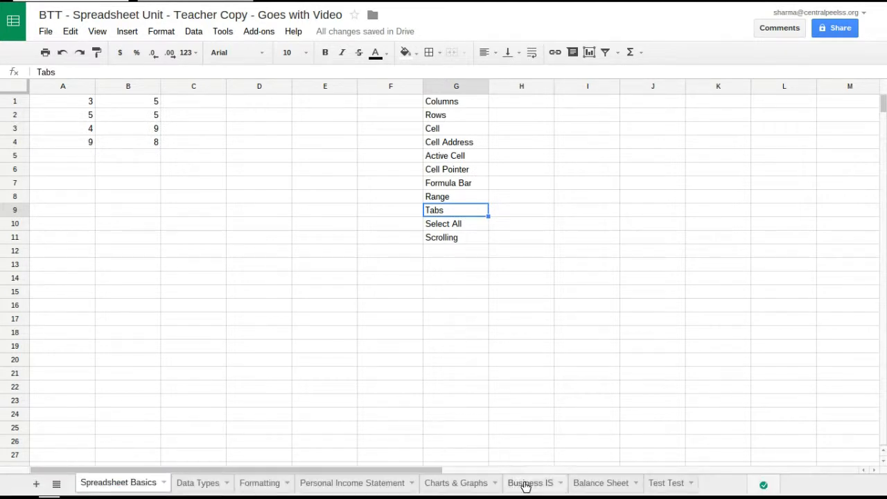
View the Formatting sheet and return to the Spreadsheet Basics sheet.
click(255, 485)
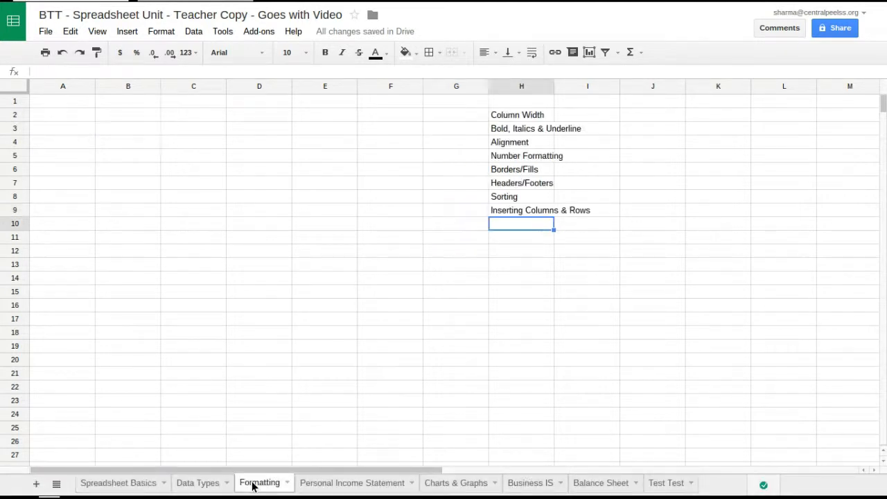
click(128, 487)
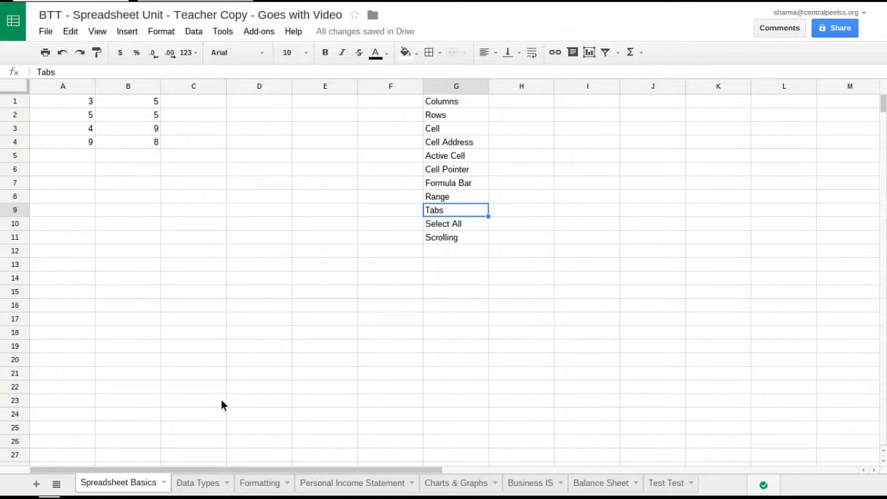
Select the Select All term in G10, select the entire sheet twice, deselecting with cell F12 the first time and cell D16 the second.
click(461, 225)
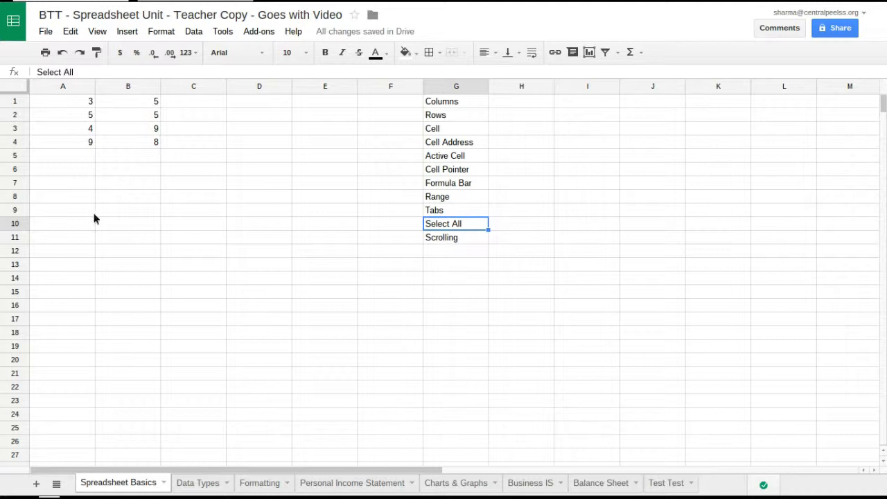
click(15, 91)
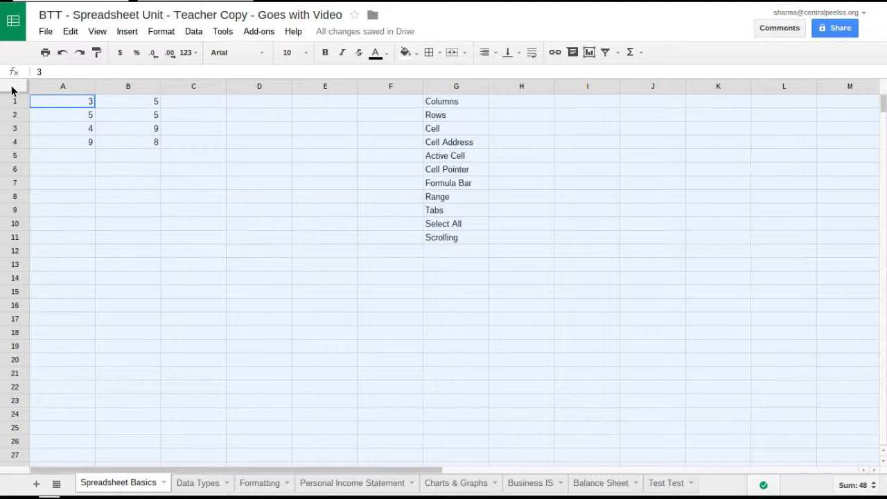
click(363, 249)
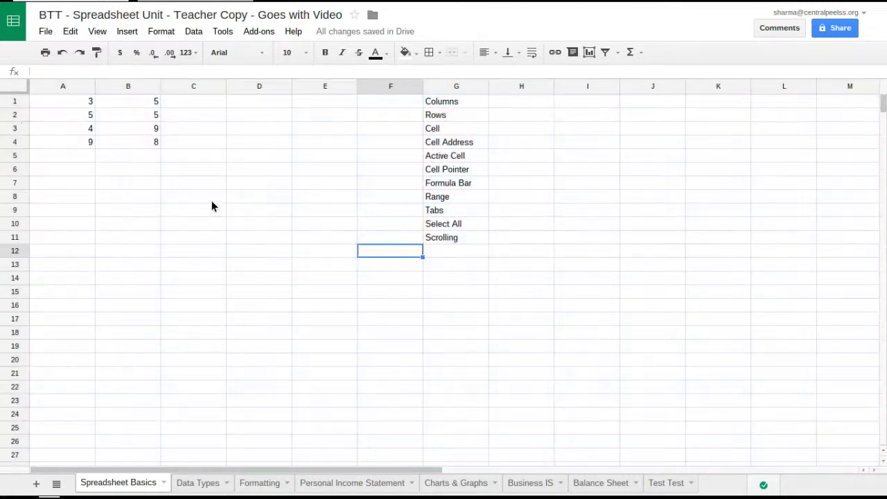
click(13, 86)
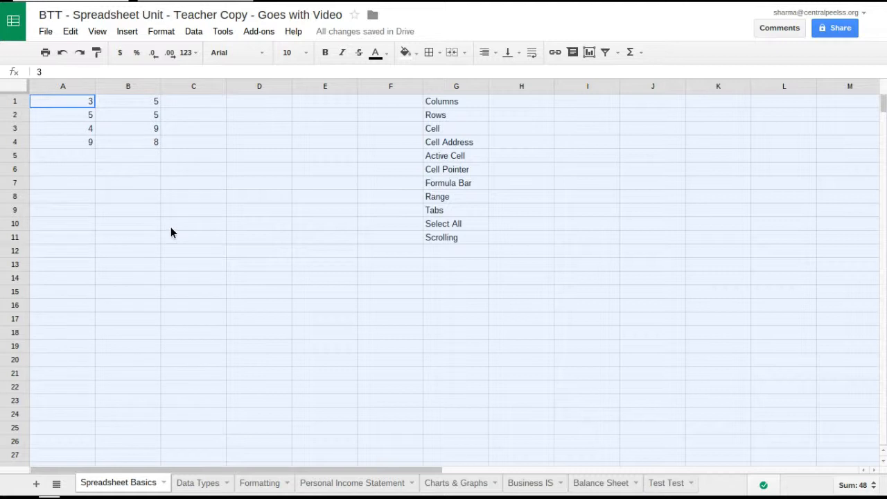
click(231, 309)
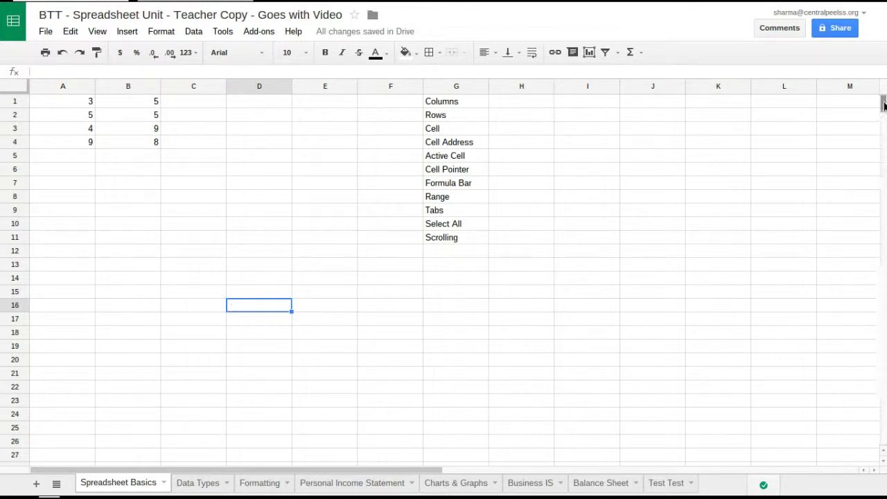
View the sheet's columns across to the last column, Z, and return to column A.
drag(884, 104, 865, 111)
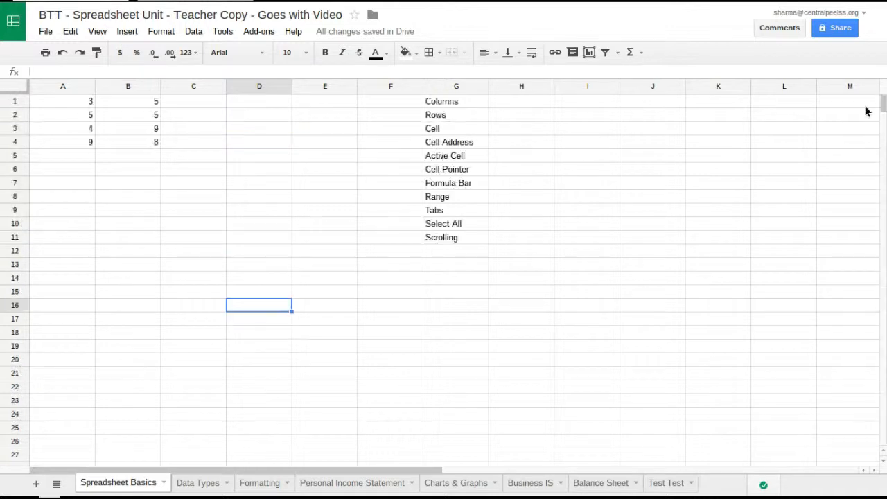
scroll(561, 246, right, 5)
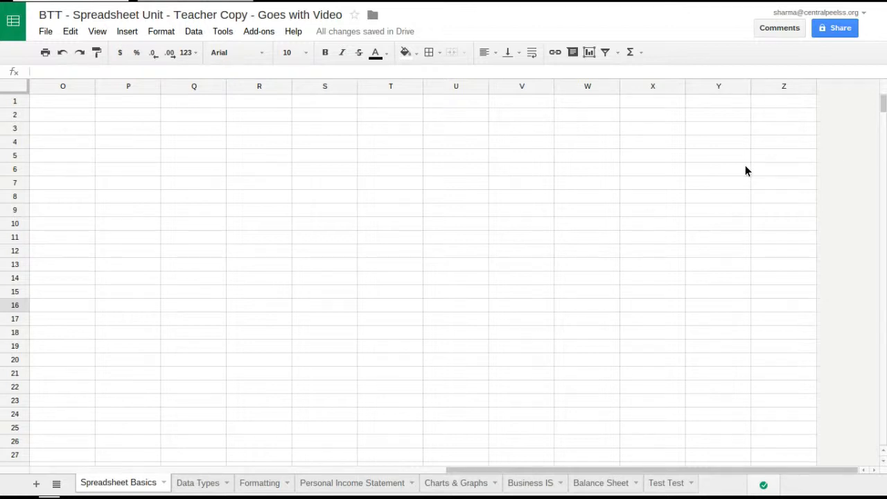
scroll(746, 166, left, 5)
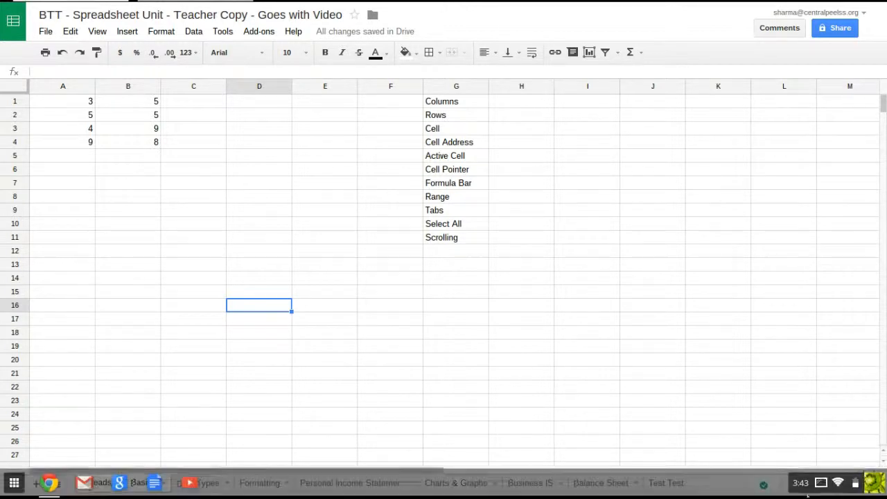
click(827, 483)
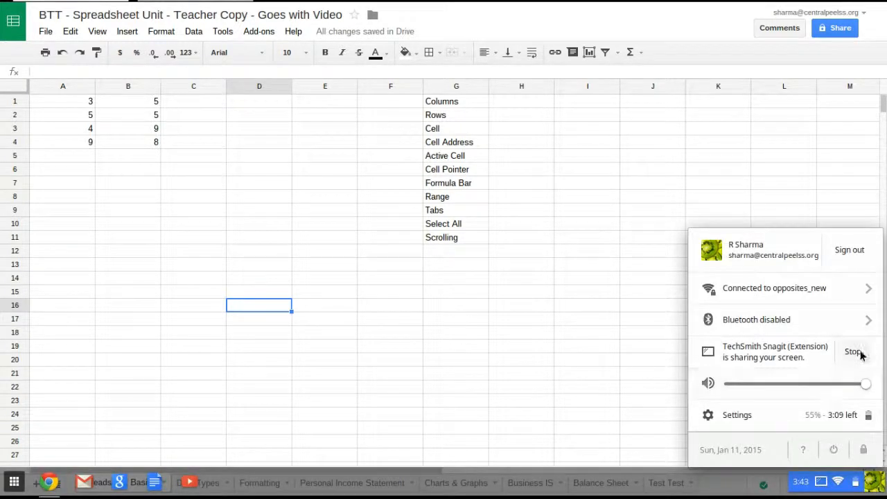